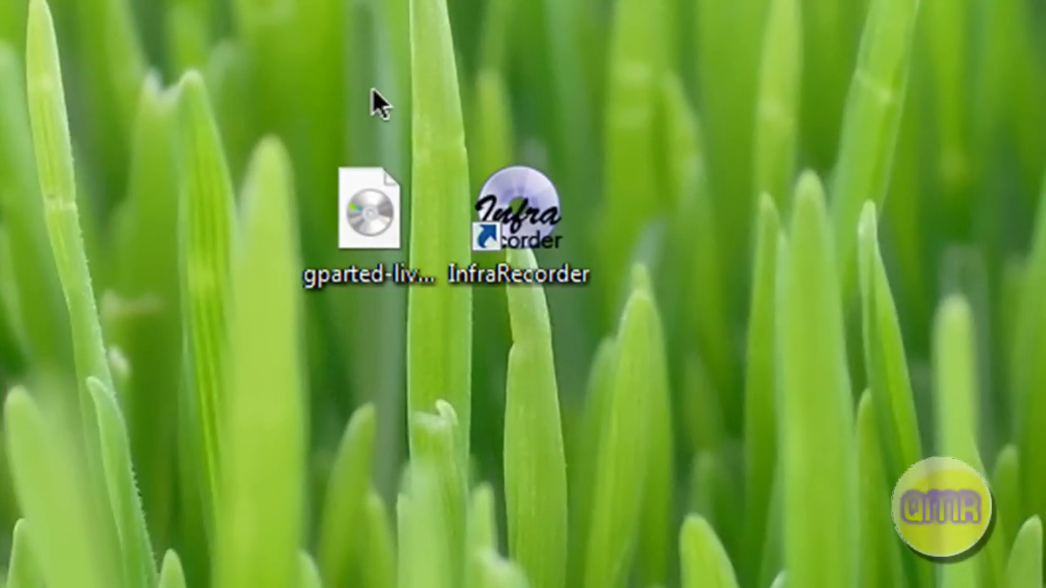
pyautogui.click(380, 178)
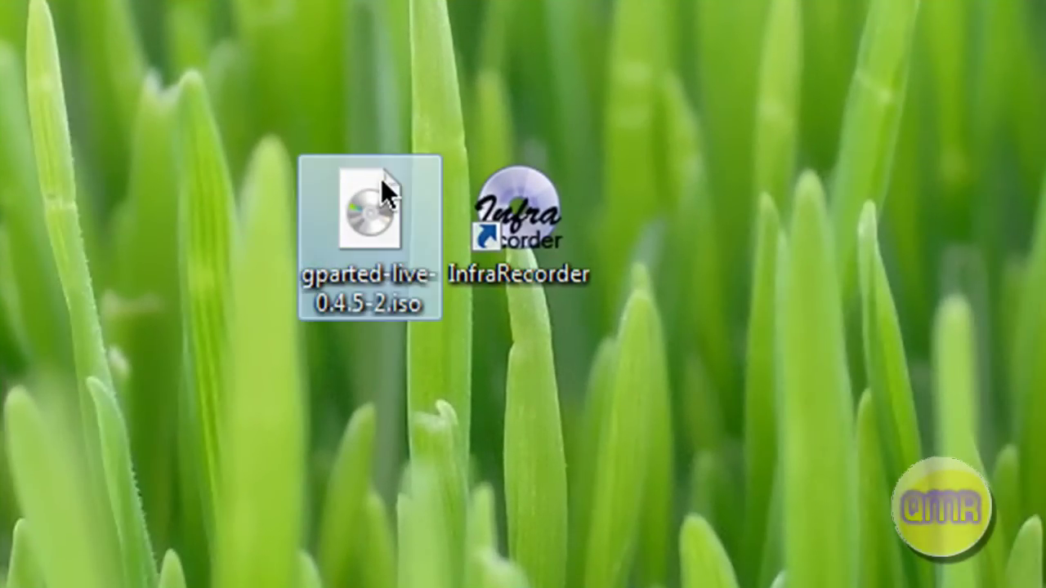
pyautogui.click(171, 108)
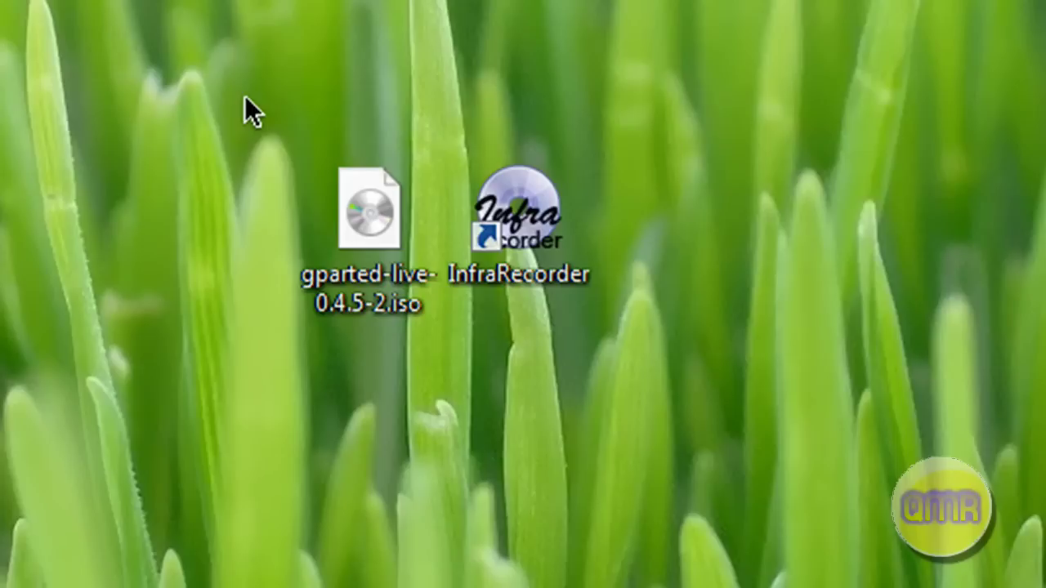
pyautogui.click(371, 185)
pyautogui.moveTo(369, 183); pyautogui.dragTo(501, 219)
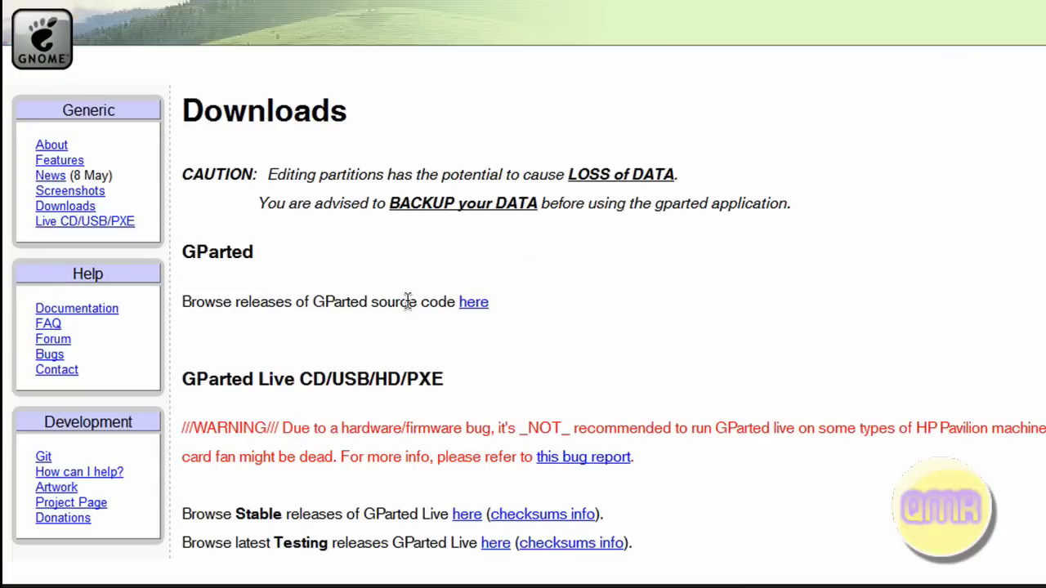
# Open the listing of stable GParted Live releases from the GParted downloads page.
pyautogui.scroll(-3, 529, 259)
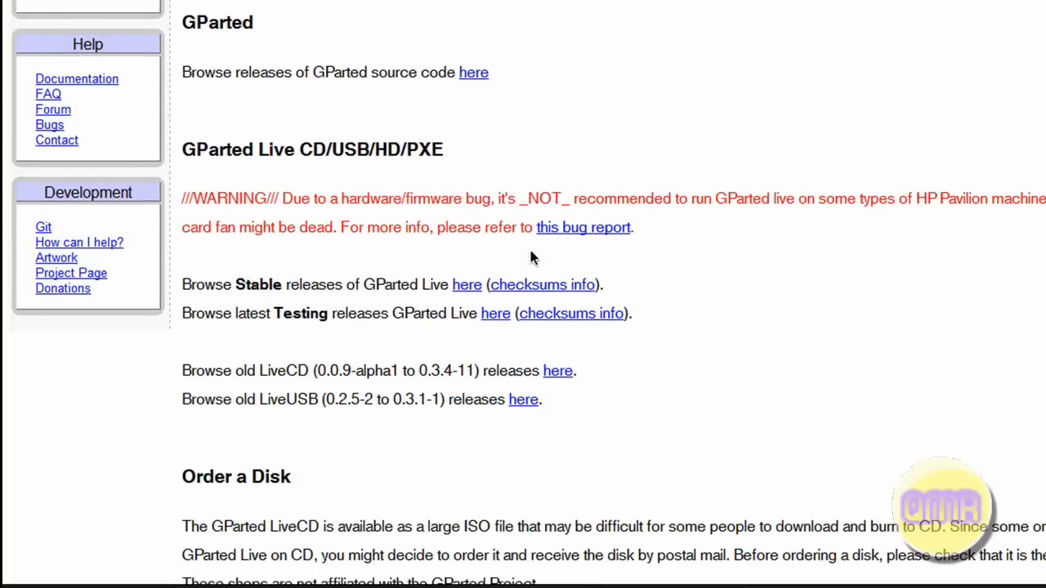
pyautogui.moveTo(183, 285); pyautogui.dragTo(449, 268)
pyautogui.rightClick(449, 268)
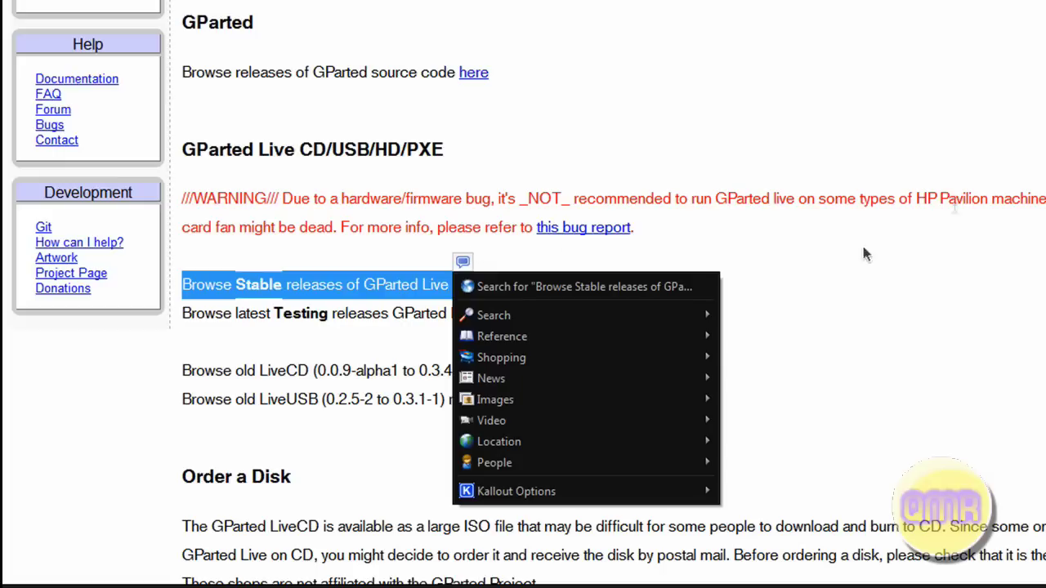
pyautogui.click(955, 206)
pyautogui.click(481, 286)
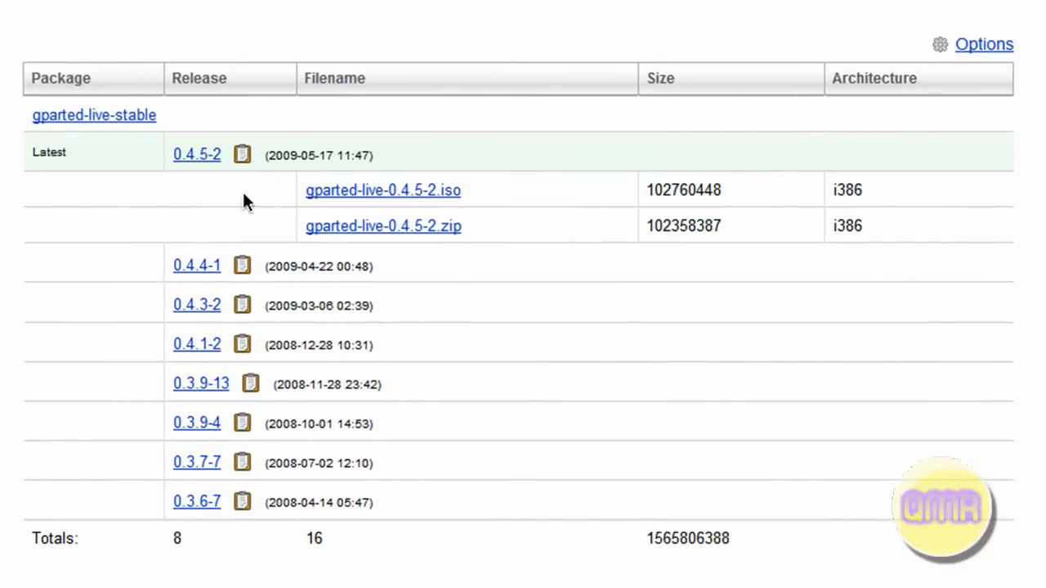
# Request the gparted-live-0.4.5-2.iso file from the 0.4.5-2 release and dismiss the save prompt.
pyautogui.click(188, 157)
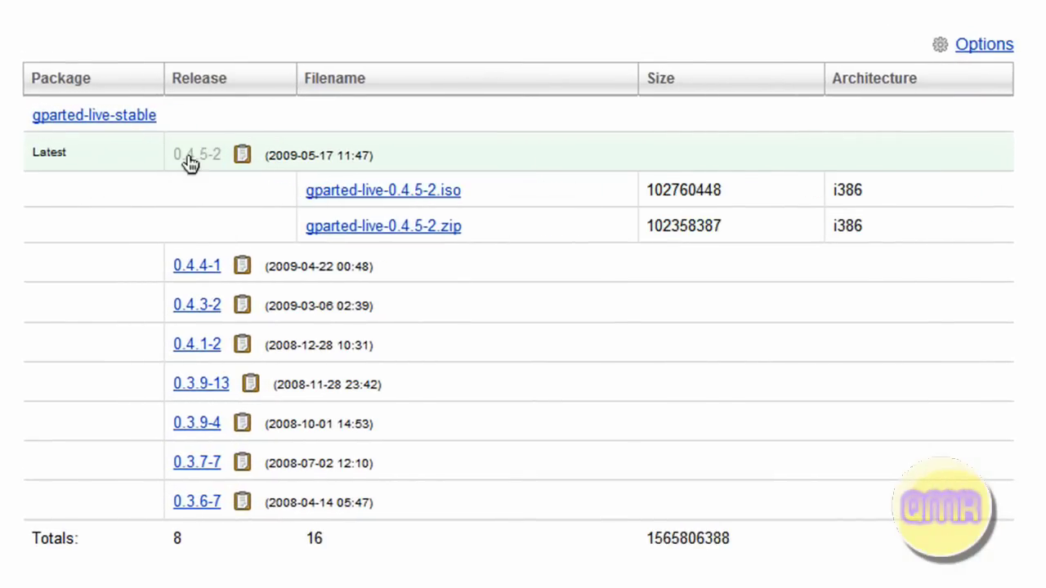
pyautogui.click(355, 193)
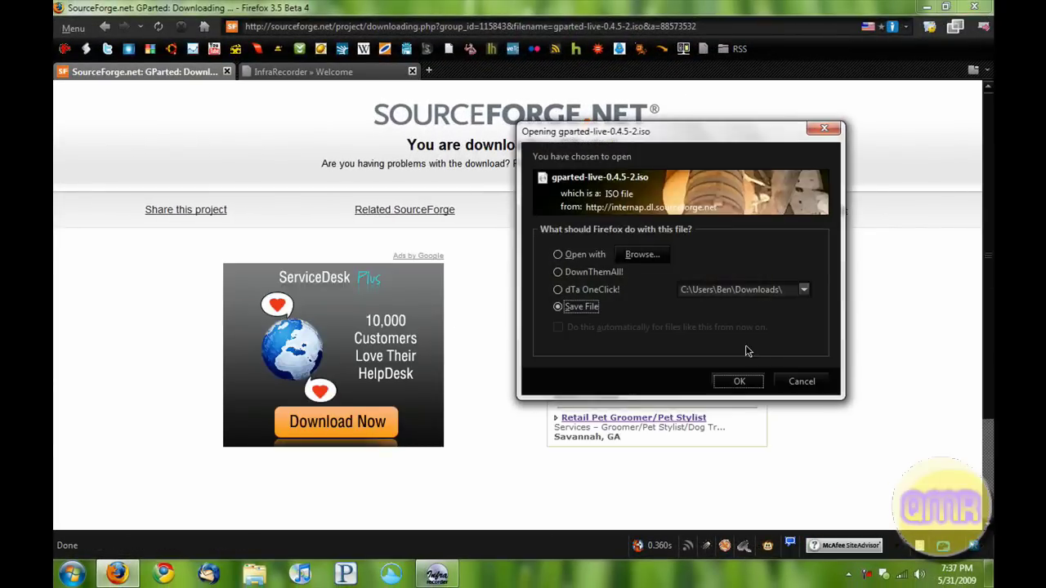
pyautogui.click(801, 385)
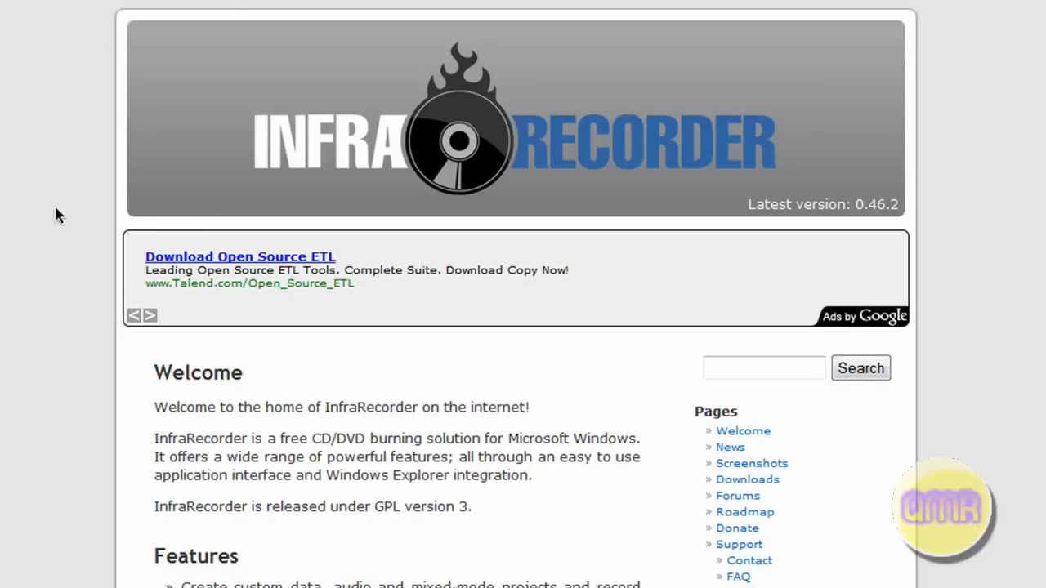
# Open the InfraRecorder site's Downloads page and get the installer for Windows 2000/XP/Vista.
pyautogui.scroll(-3, 82, 201)
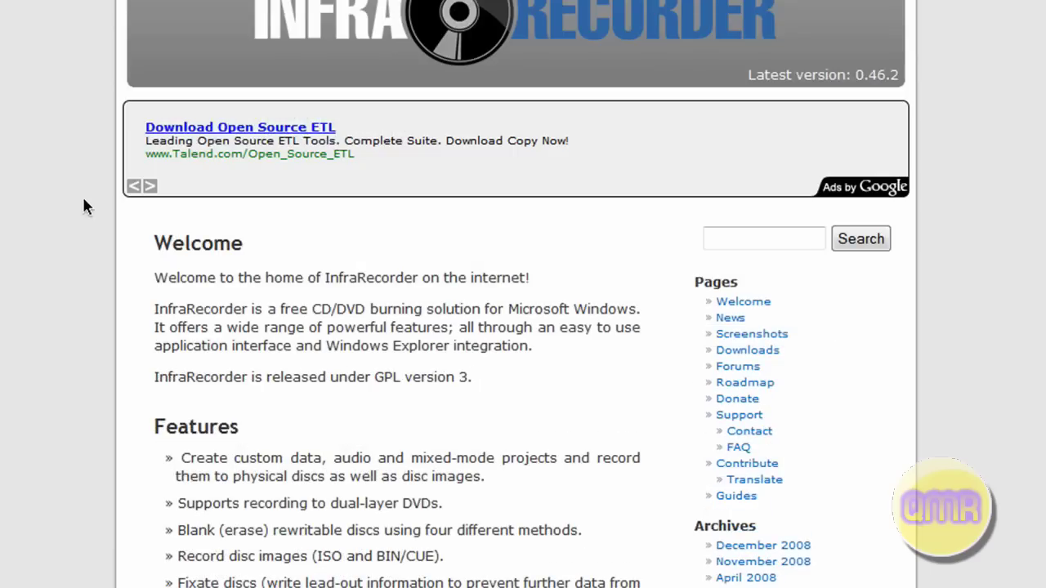
pyautogui.click(748, 351)
pyautogui.scroll(-5, 676, 357)
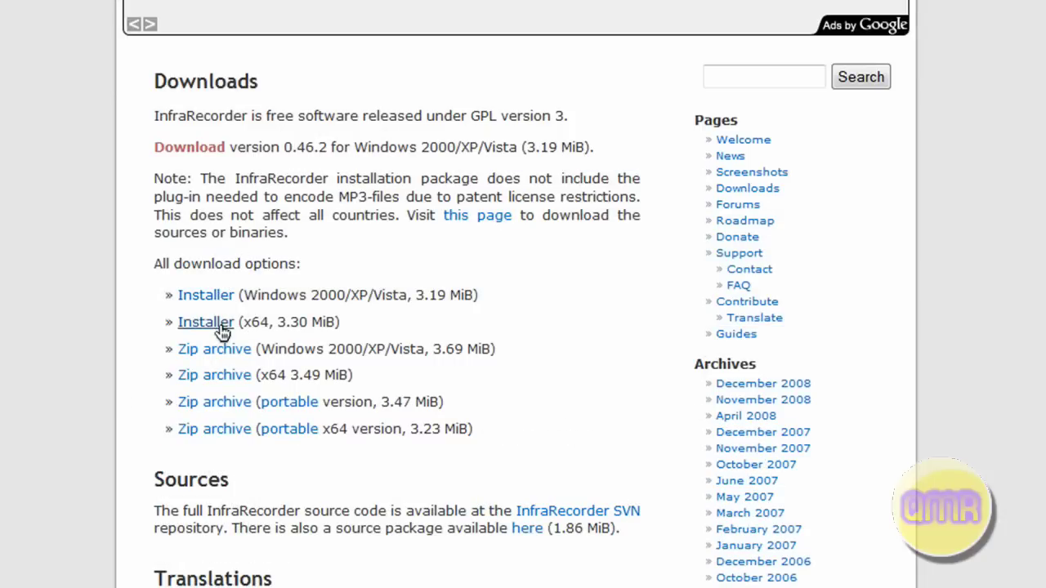
pyautogui.click(222, 297)
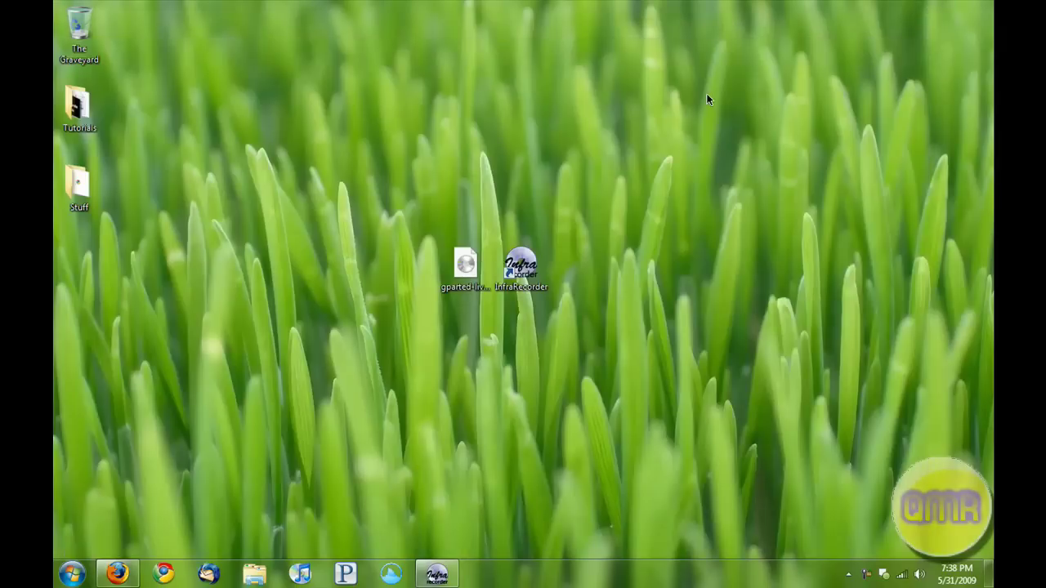
# Run ir0462.exe from the Downloads folder and accept English as the InfraRecorder language.
pyautogui.click(72, 575)
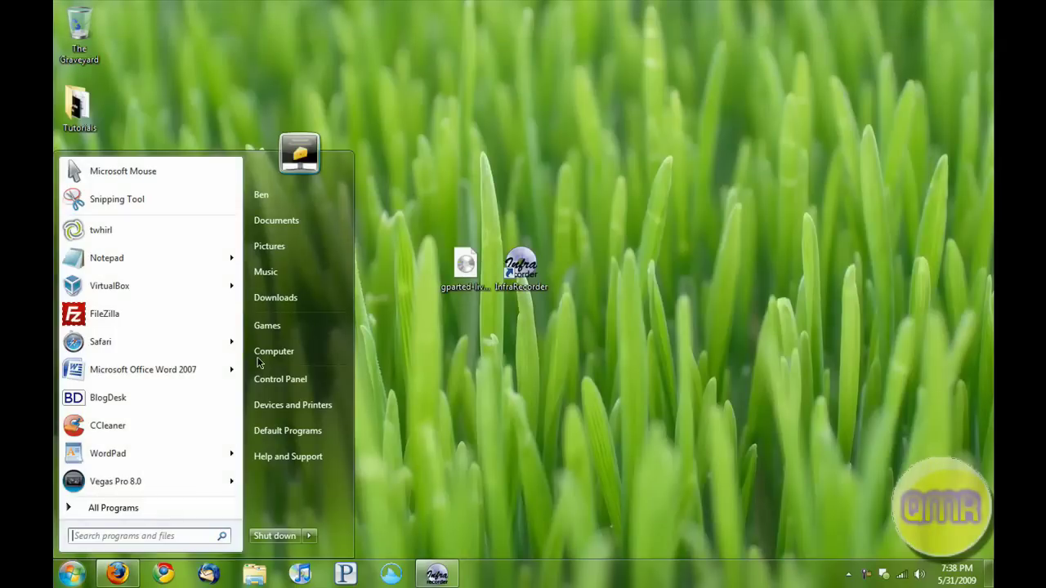
pyautogui.click(289, 299)
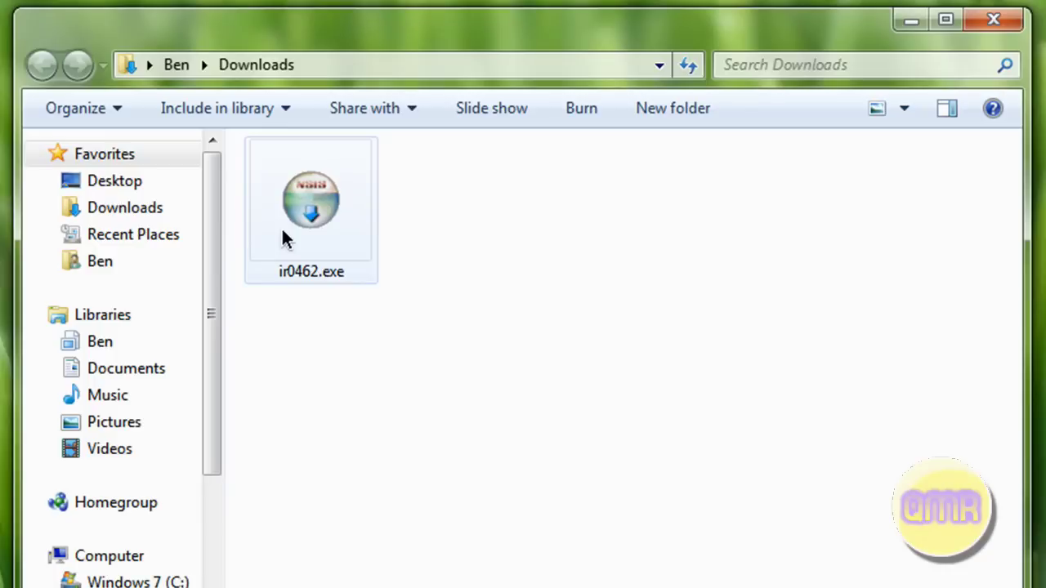
pyautogui.doubleClick(281, 236)
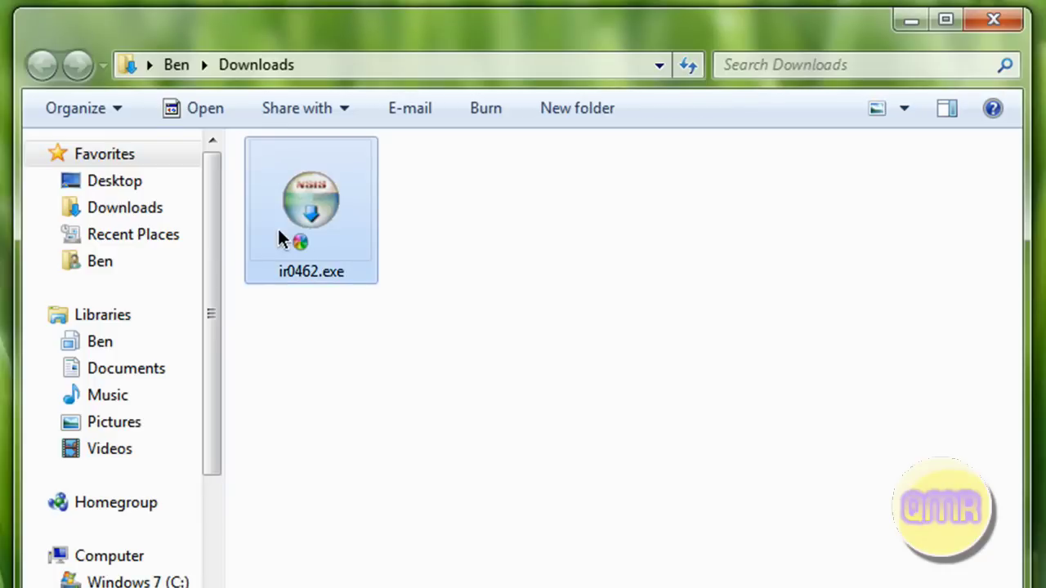
pyautogui.click(507, 472)
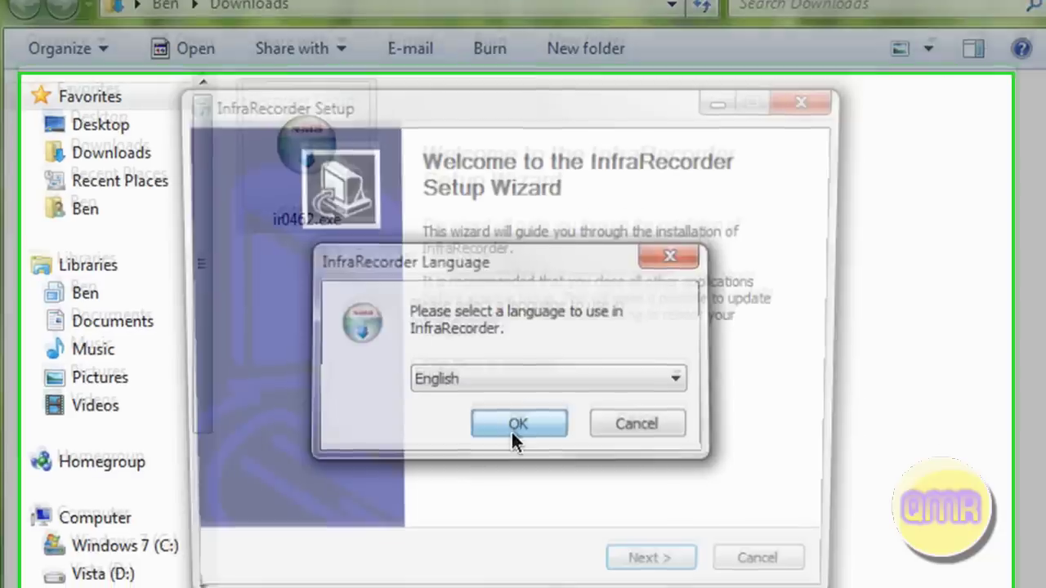
# Accept the InfraRecorder licence agreement, go as far as the component selection and cancel the installation.
pyautogui.click(672, 532)
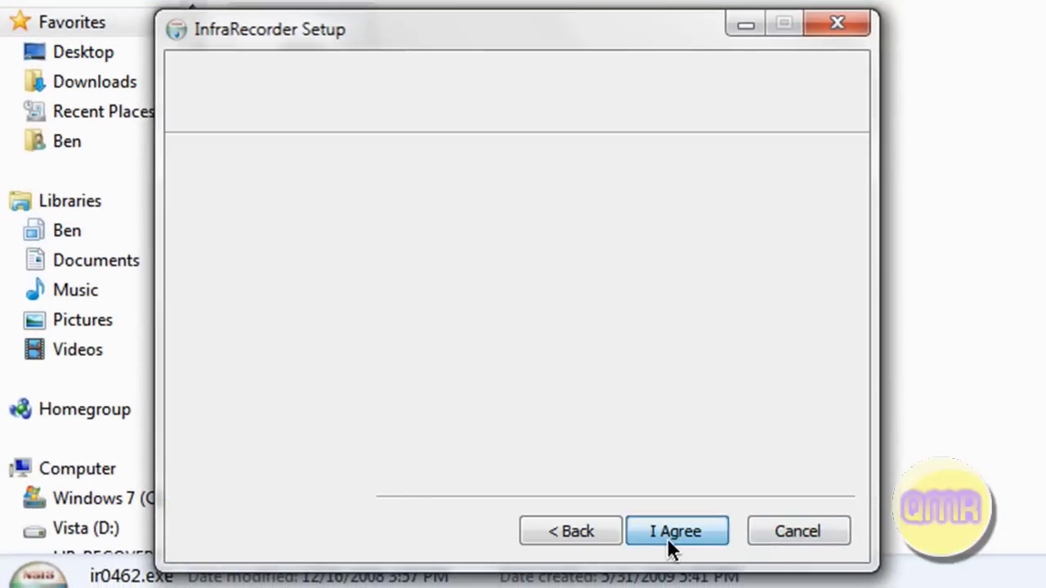
pyautogui.click(692, 533)
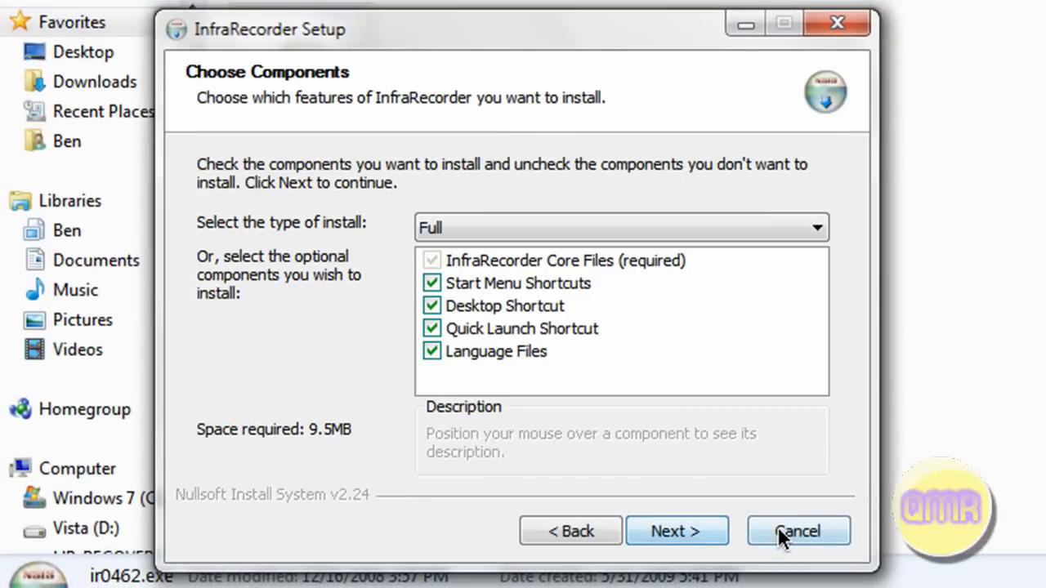
pyautogui.click(778, 530)
pyautogui.click(614, 408)
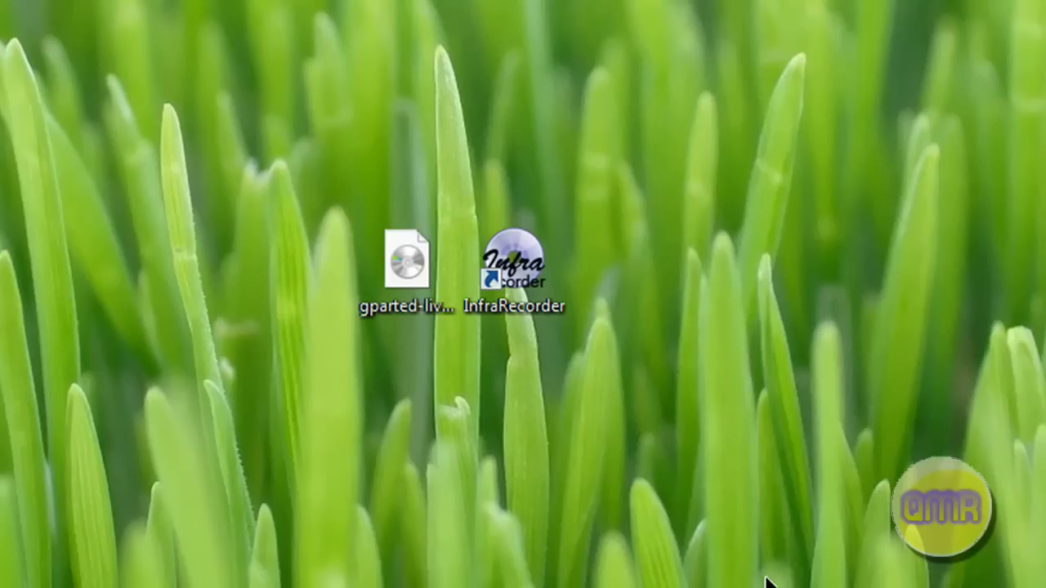
# Open InfraRecorder, choose gparted-live-0.4.5-2.iso from the desktop as the disc image to write, and cancel the burn settings.
pyautogui.moveTo(42, 2); pyautogui.dragTo(792, 503)
pyautogui.click(677, 421)
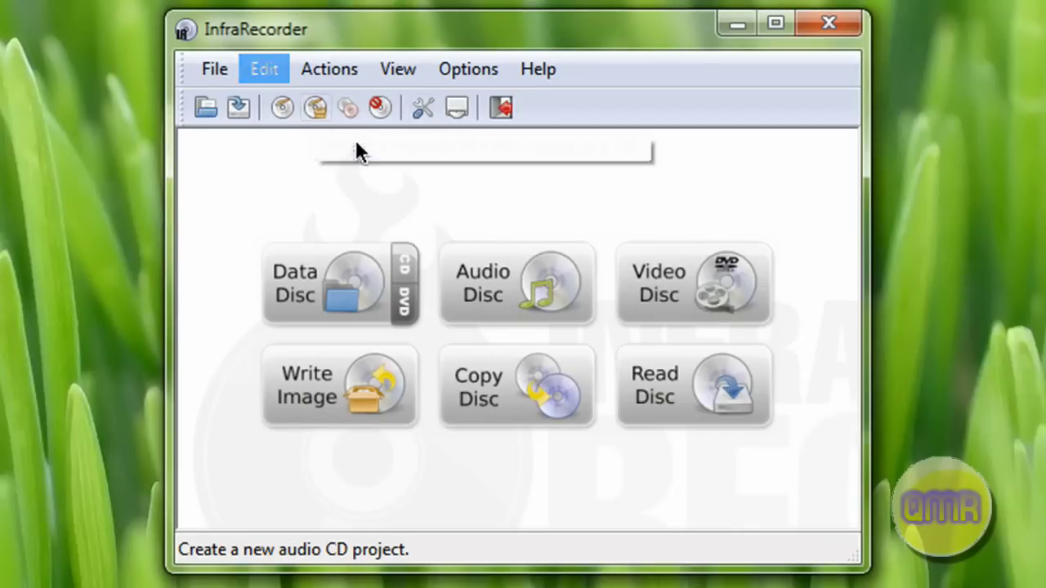
pyautogui.click(313, 109)
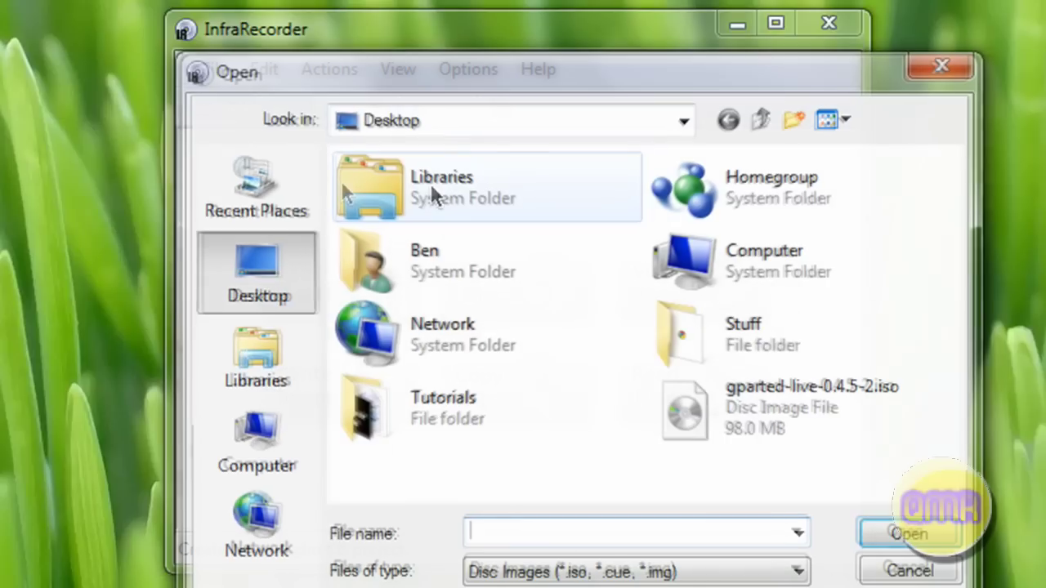
pyautogui.doubleClick(758, 418)
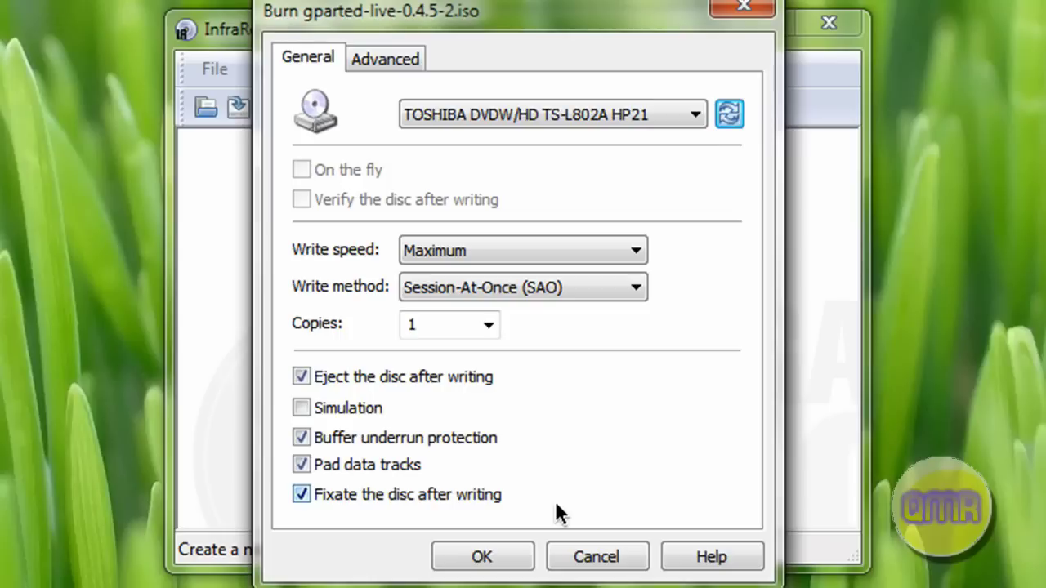
pyautogui.click(637, 563)
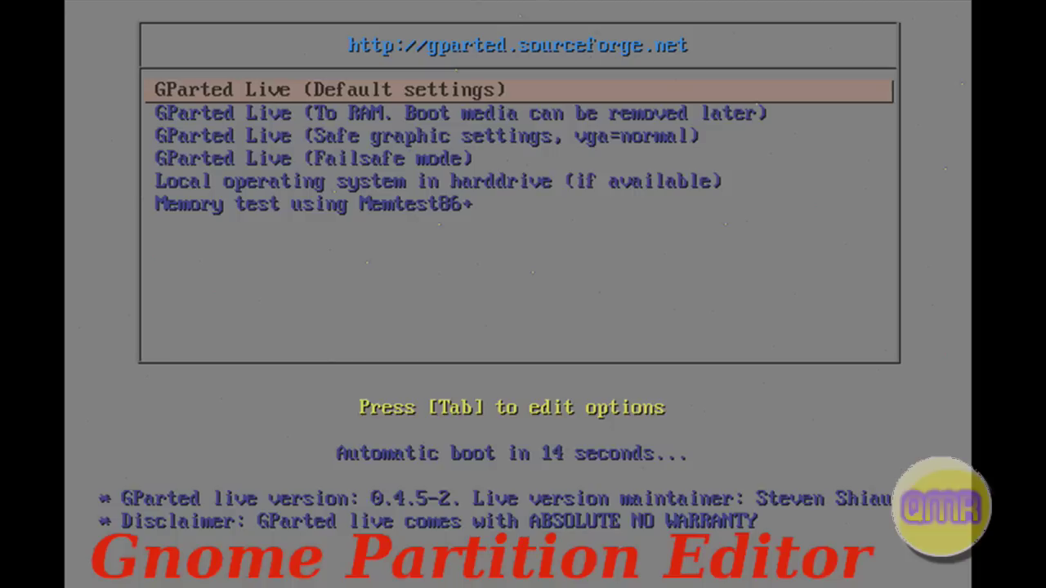
# Boot GParted Live with default settings, leaving the keymap untouched, choosing language 33 (US English) and mode 0 to start X.
pyautogui.press('Return')
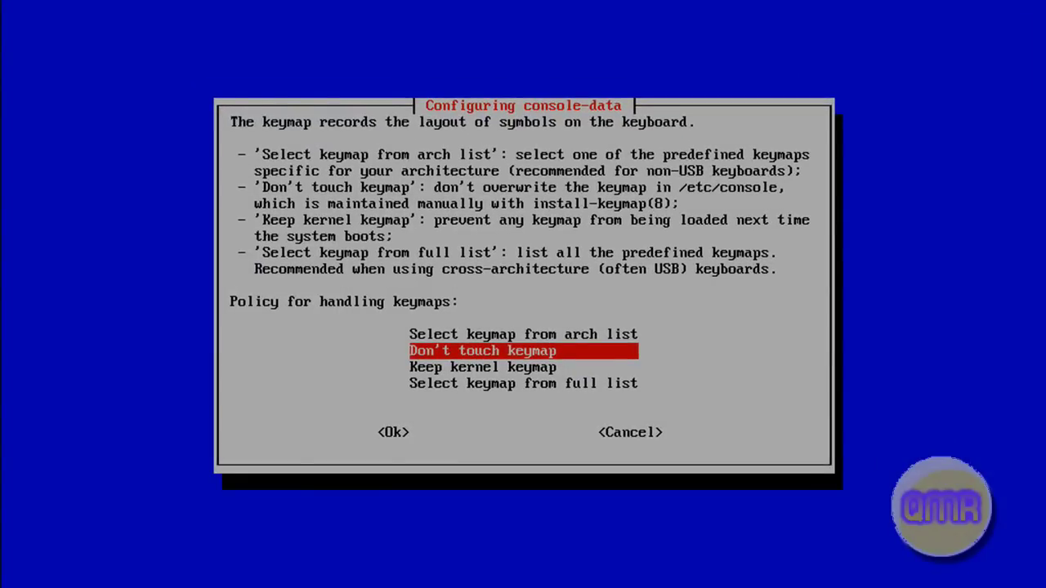
pyautogui.press('Return')
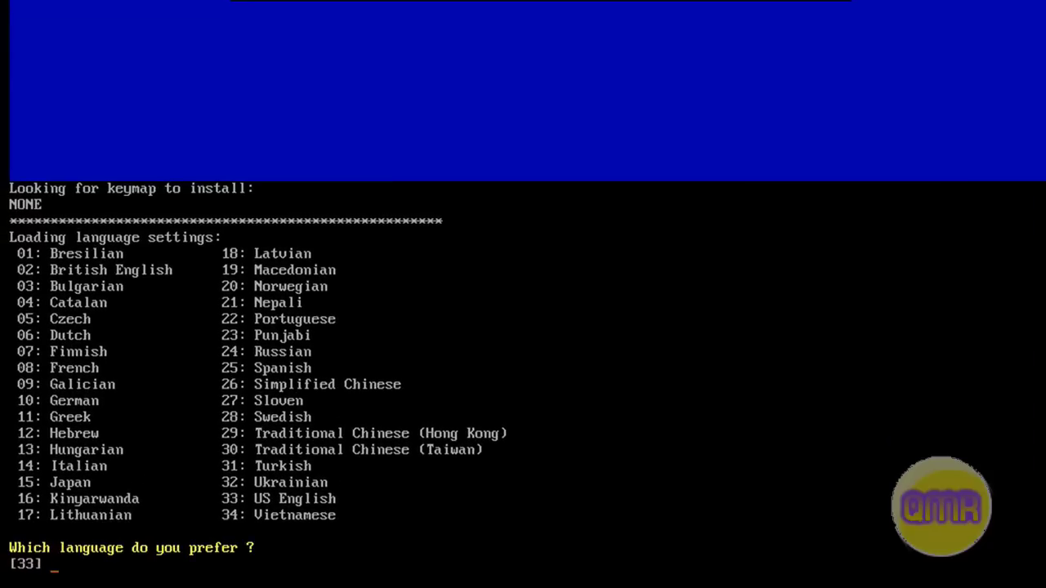
pyautogui.write('33')
pyautogui.press('Return')
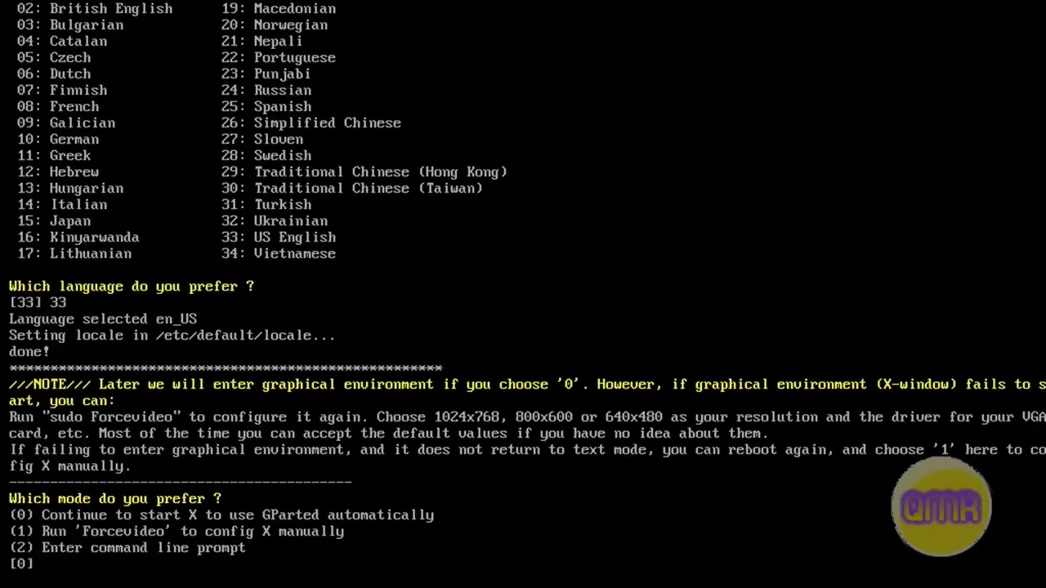
pyautogui.write('0')
pyautogui.press('Return')
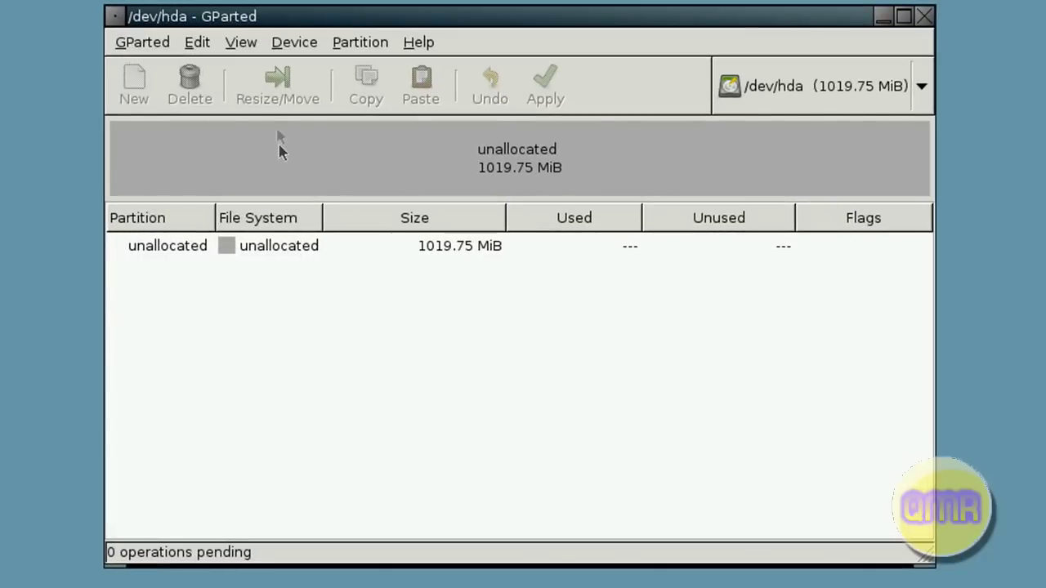
# Start a new partition in the unallocated space of /dev/hda and shrink it to 347 MiB, leaving 673 MiB free after it.
pyautogui.click(277, 246)
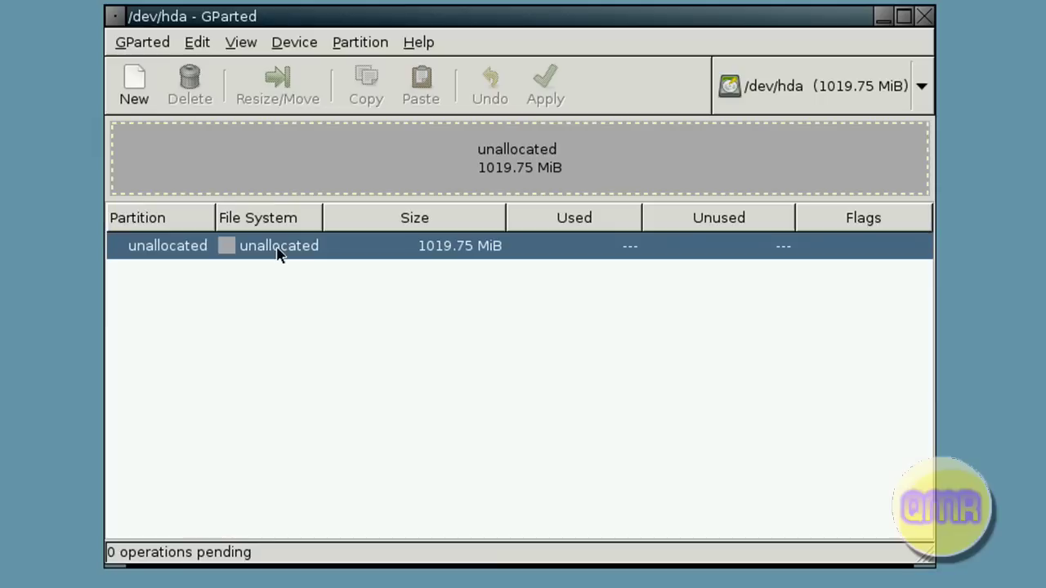
pyautogui.click(133, 79)
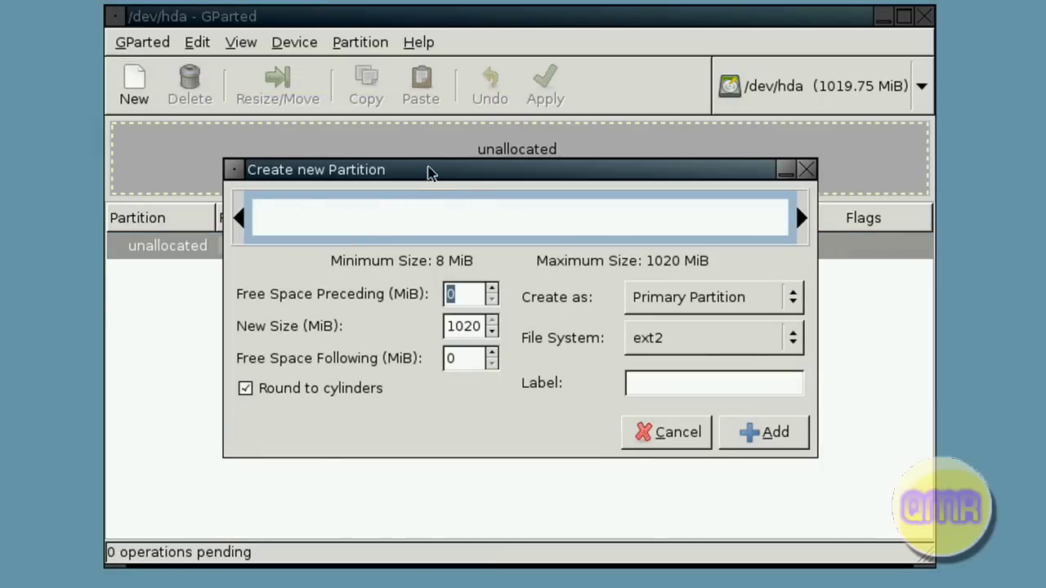
pyautogui.moveTo(431, 174); pyautogui.dragTo(428, 150)
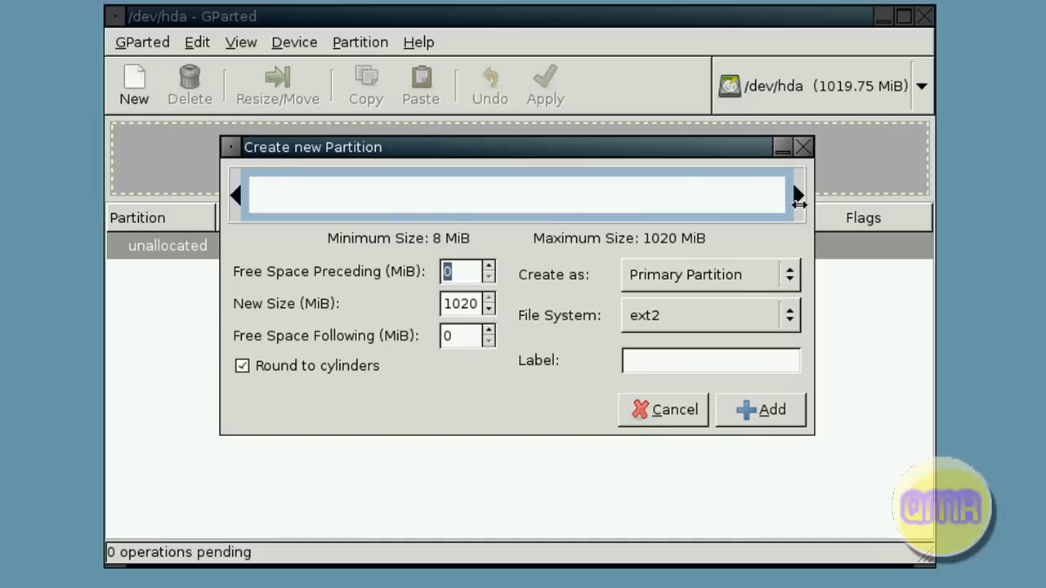
pyautogui.moveTo(798, 196); pyautogui.dragTo(441, 196)
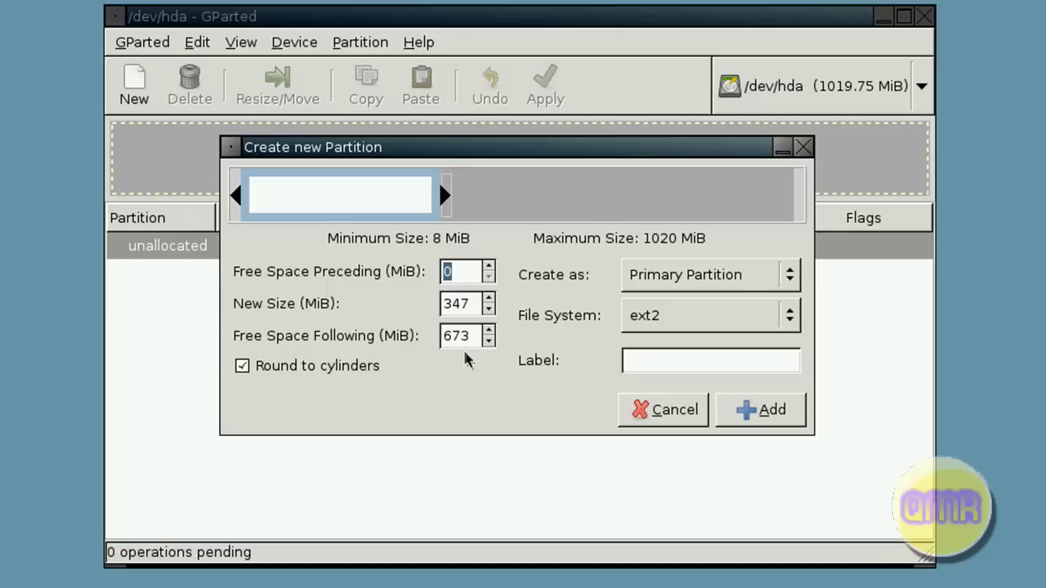
pyautogui.moveTo(474, 304); pyautogui.dragTo(385, 282)
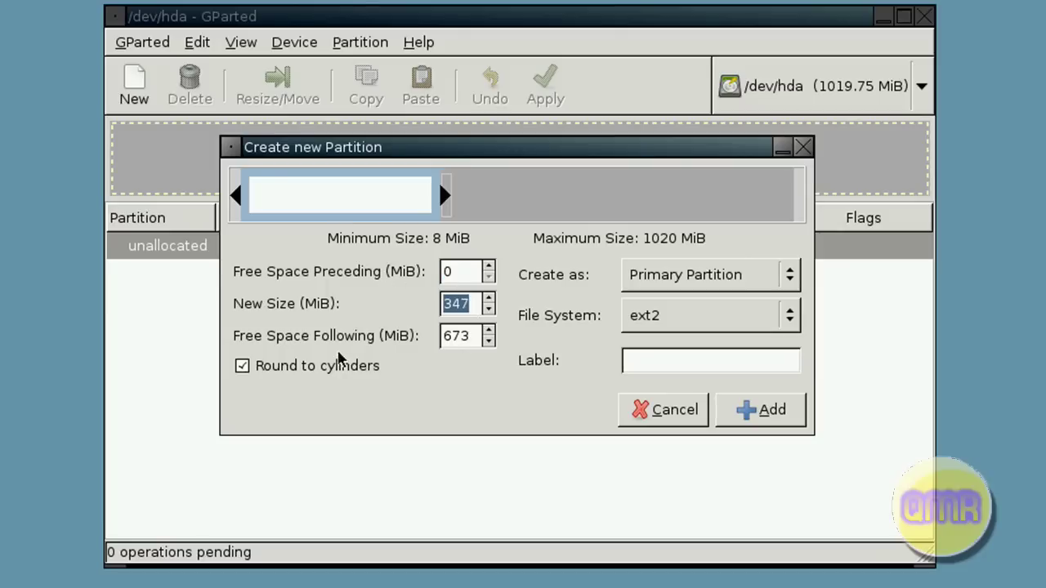
# Keep the new partition as a primary partition and set its file system to ext4.
pyautogui.click(764, 283)
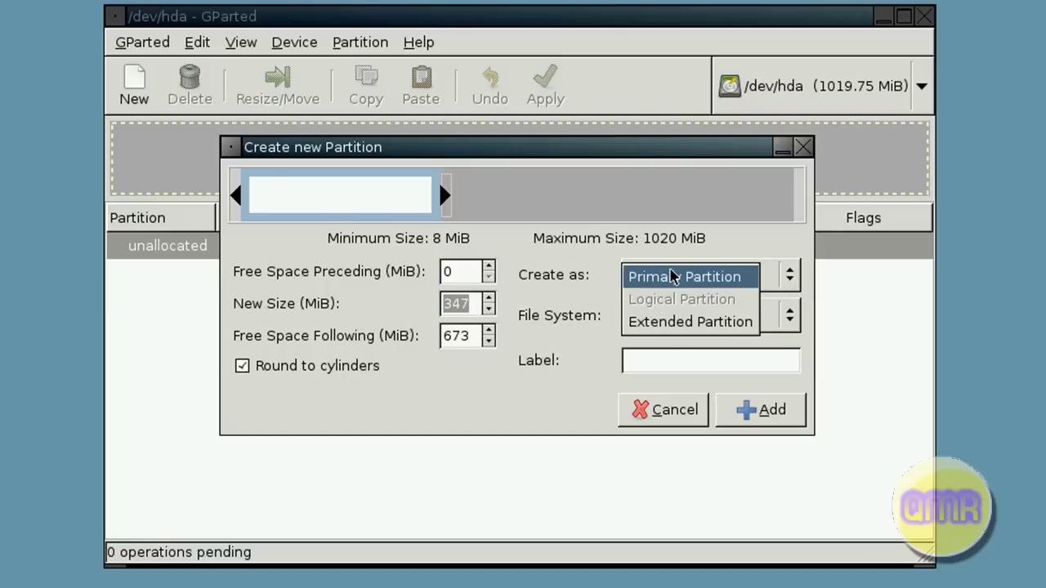
pyautogui.click(672, 276)
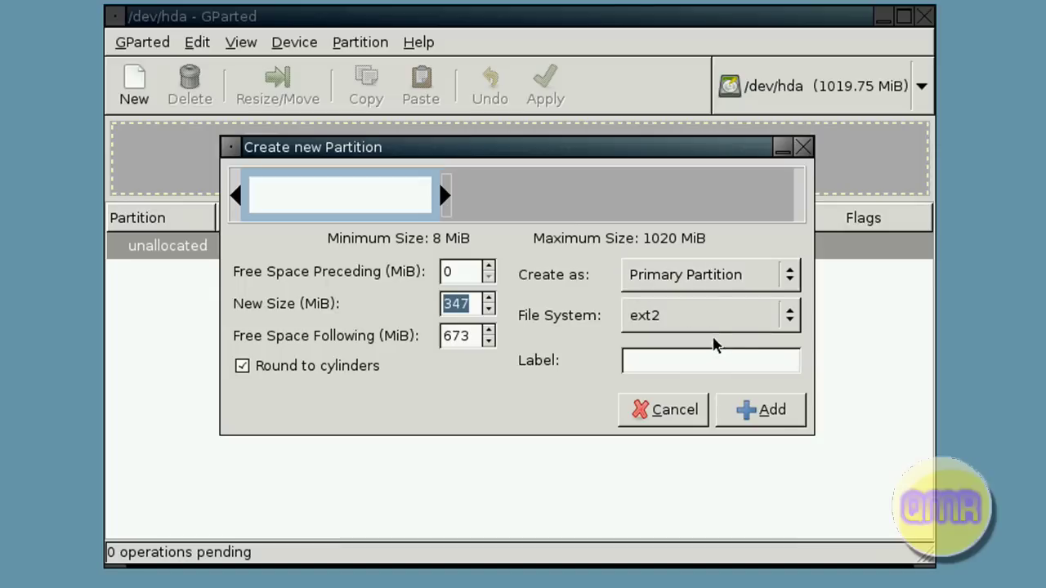
pyautogui.click(706, 325)
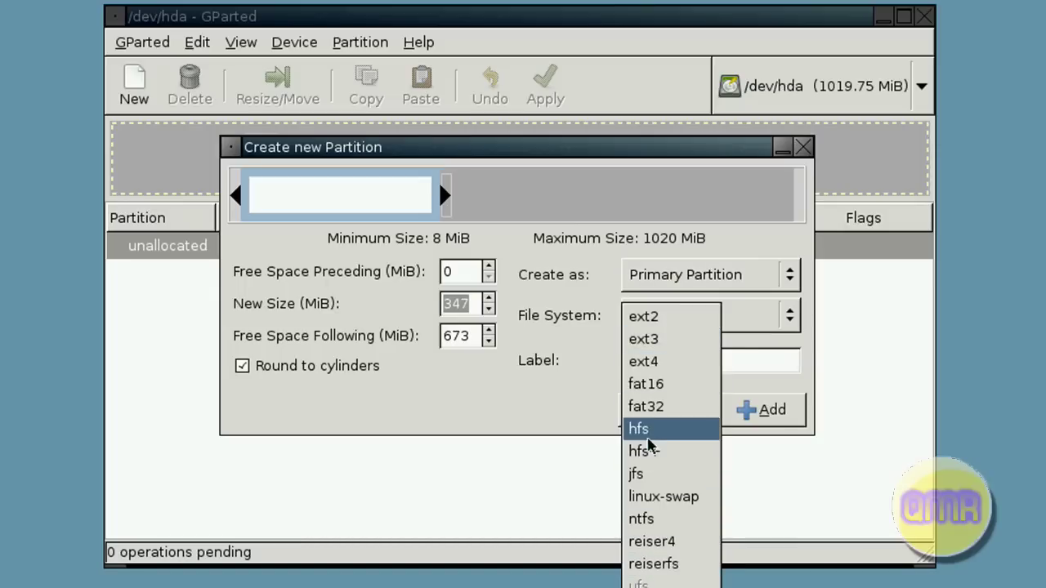
pyautogui.click(704, 371)
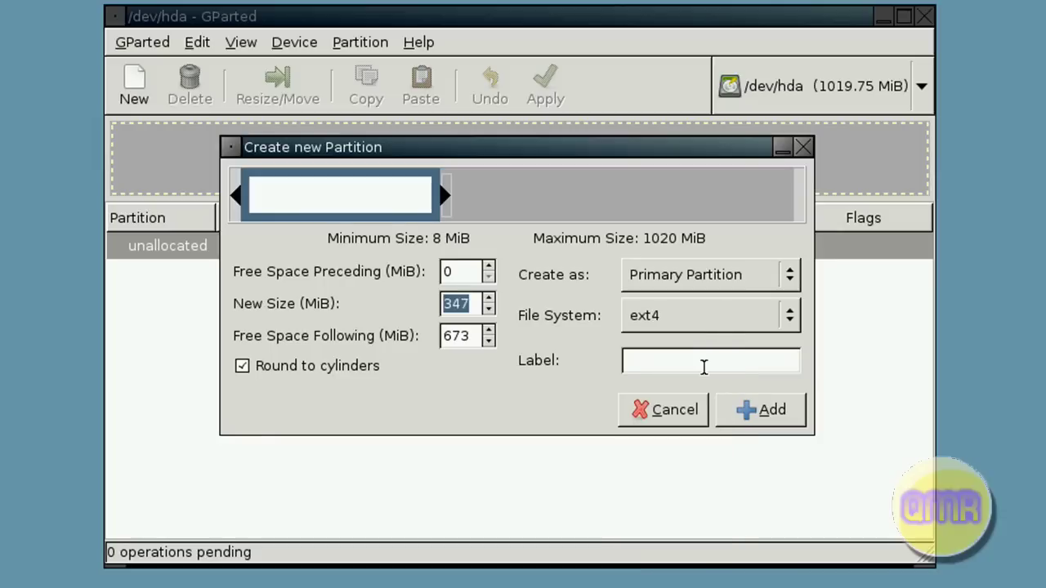
# Label the new ext4 partition Linux and add it to the pending operations.
pyautogui.click(723, 362)
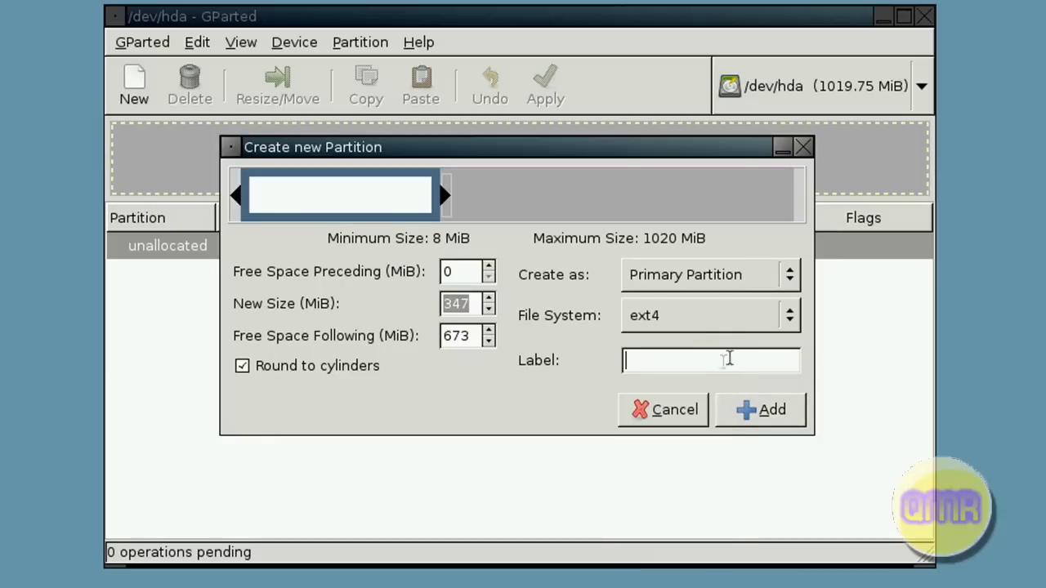
pyautogui.write('Liu=nux')
pyautogui.press('BackSpace')
pyautogui.press('BackSpace')
pyautogui.press('BackSpace')
pyautogui.write('i=')
pyautogui.press('BackSpace')
pyautogui.press('BackSpace')
pyautogui.write('ux')
pyautogui.click(793, 409)
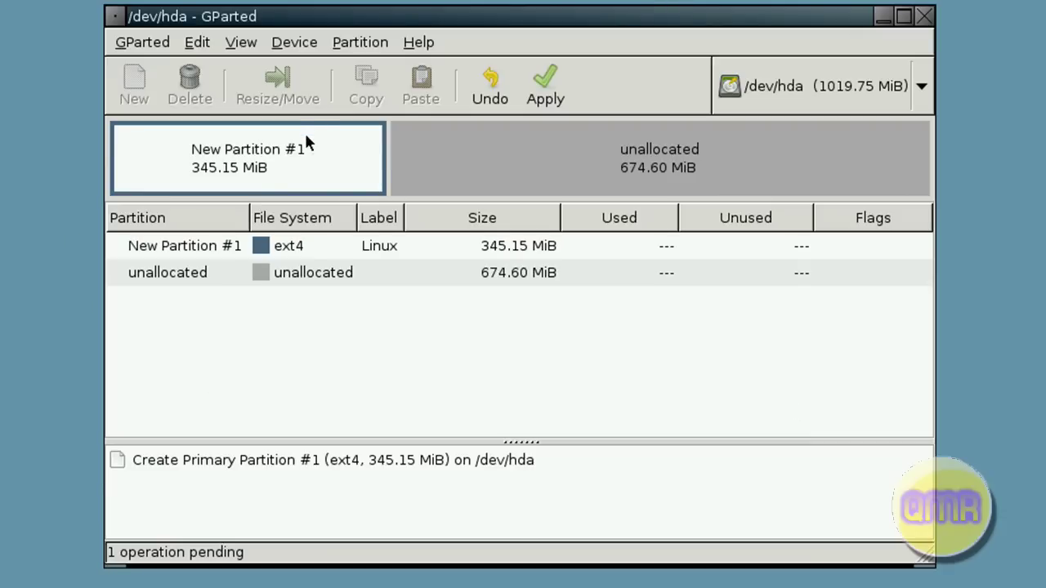
# Add a primary ntfs partition labelled Windows that fills the remaining 675 MiB of unallocated space.
pyautogui.click(592, 173)
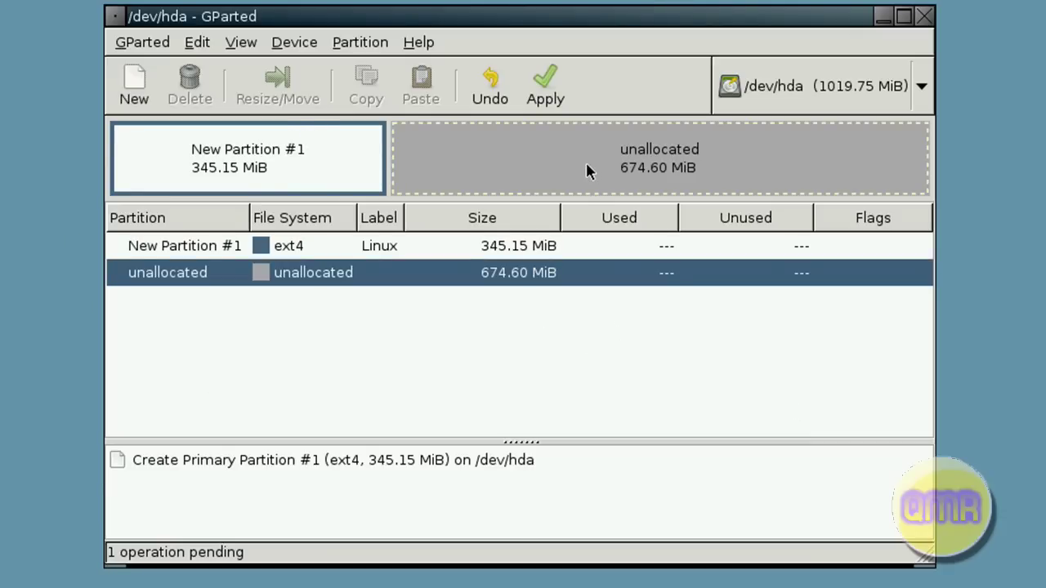
pyautogui.click(134, 84)
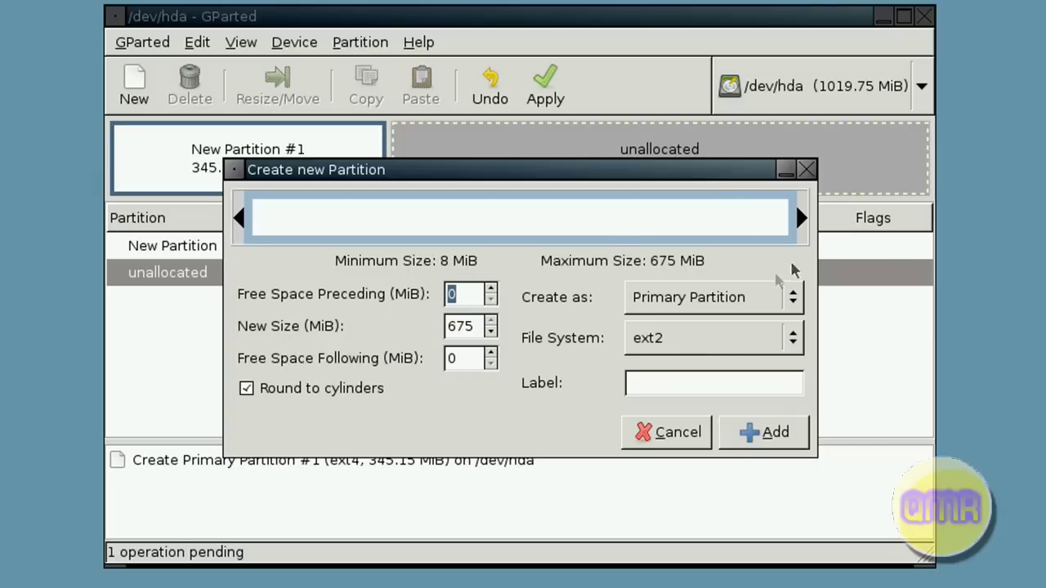
pyautogui.click(731, 342)
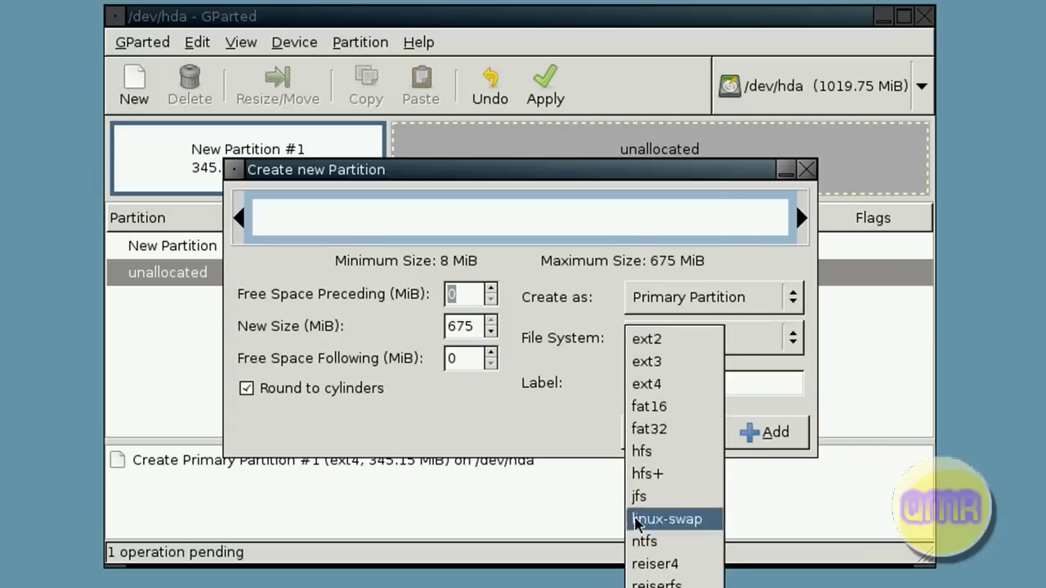
pyautogui.click(644, 542)
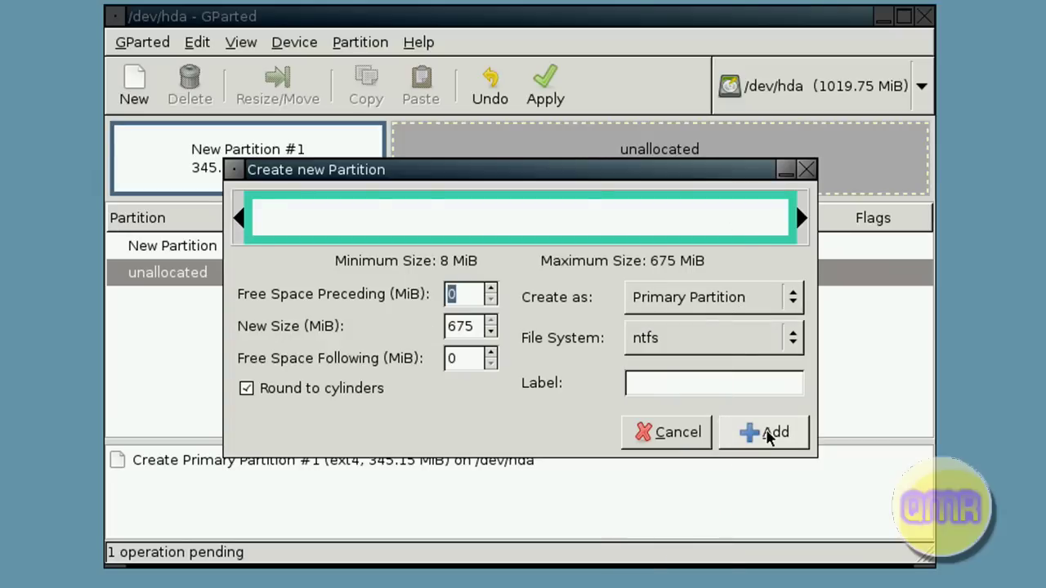
pyautogui.click(743, 380)
pyautogui.write('W')
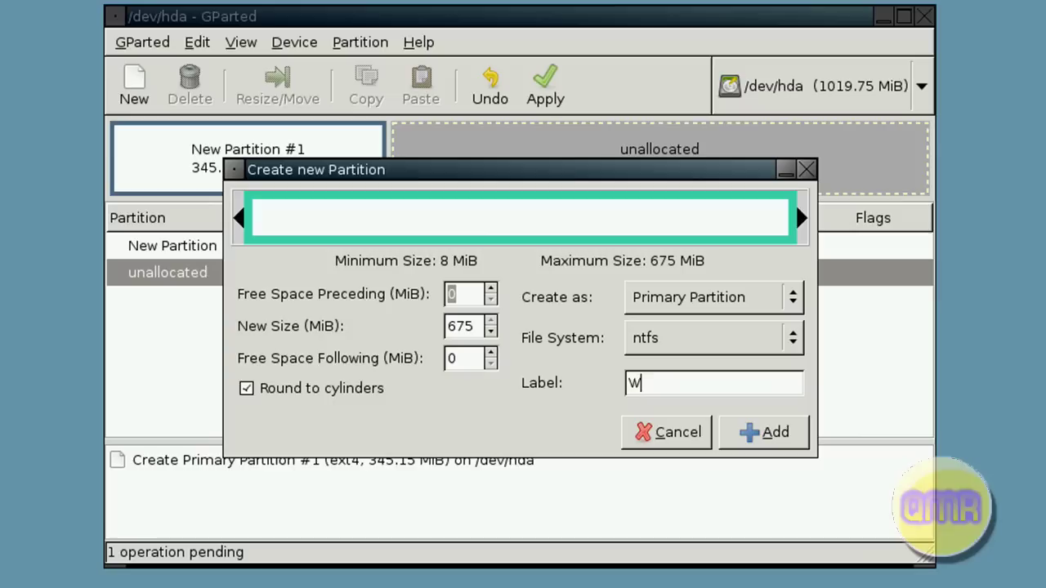
pyautogui.write('indows')
pyautogui.click(747, 440)
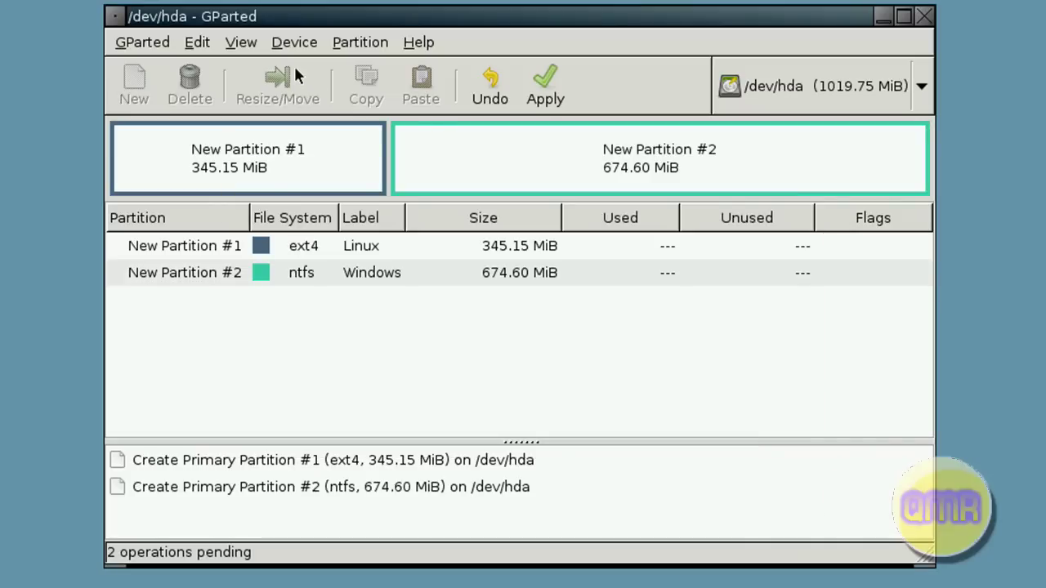
pyautogui.click(429, 127)
pyautogui.click(290, 159)
pyautogui.click(487, 159)
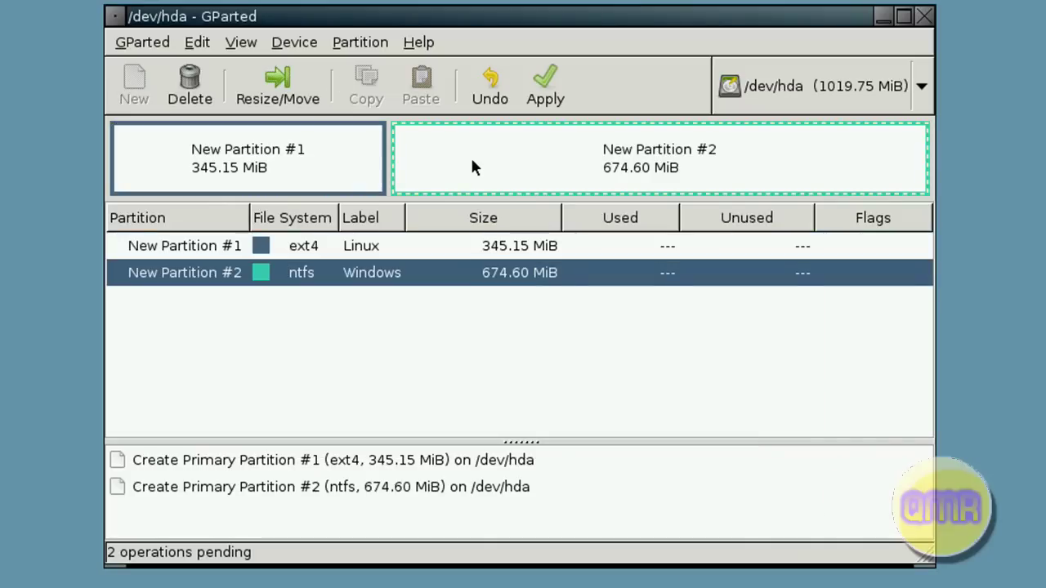
pyautogui.click(361, 149)
pyautogui.click(422, 164)
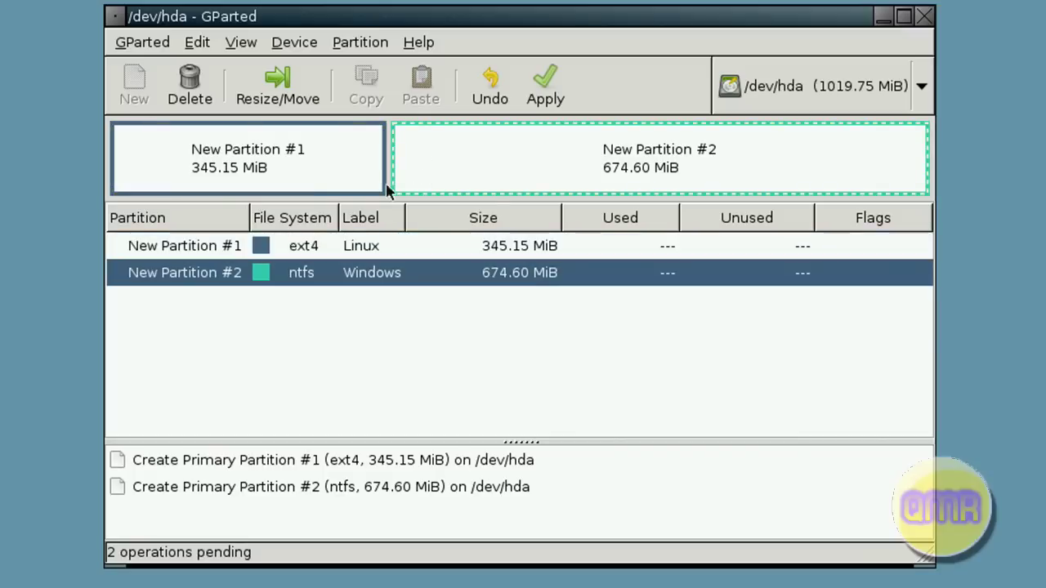
pyautogui.click(318, 186)
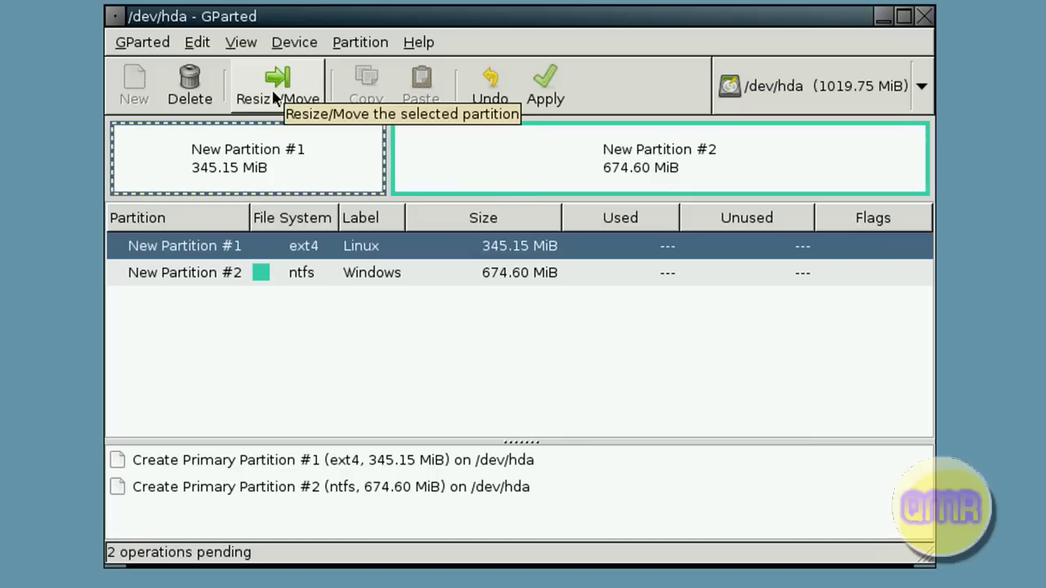
pyautogui.click(504, 168)
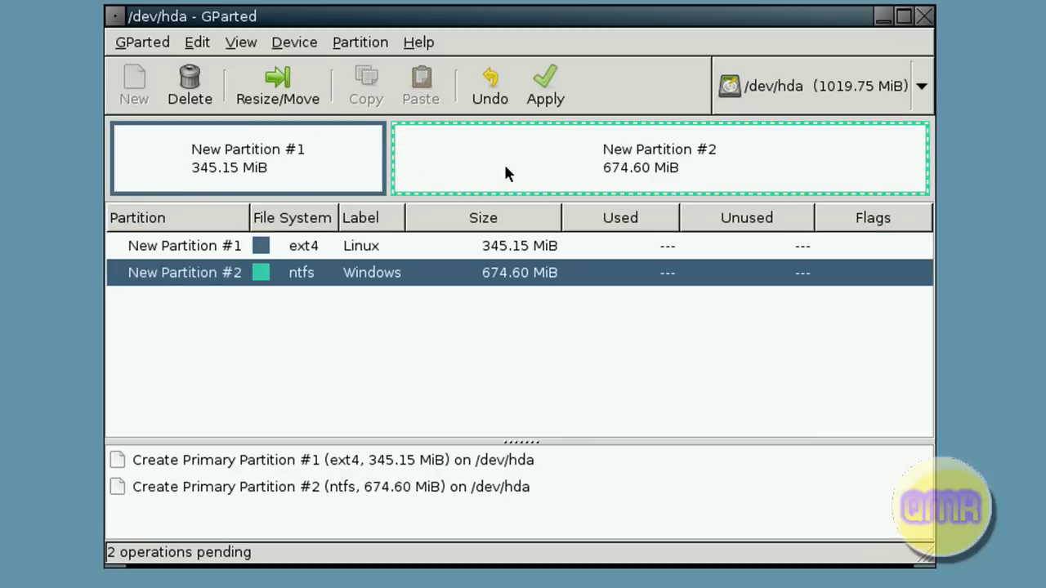
pyautogui.click(332, 150)
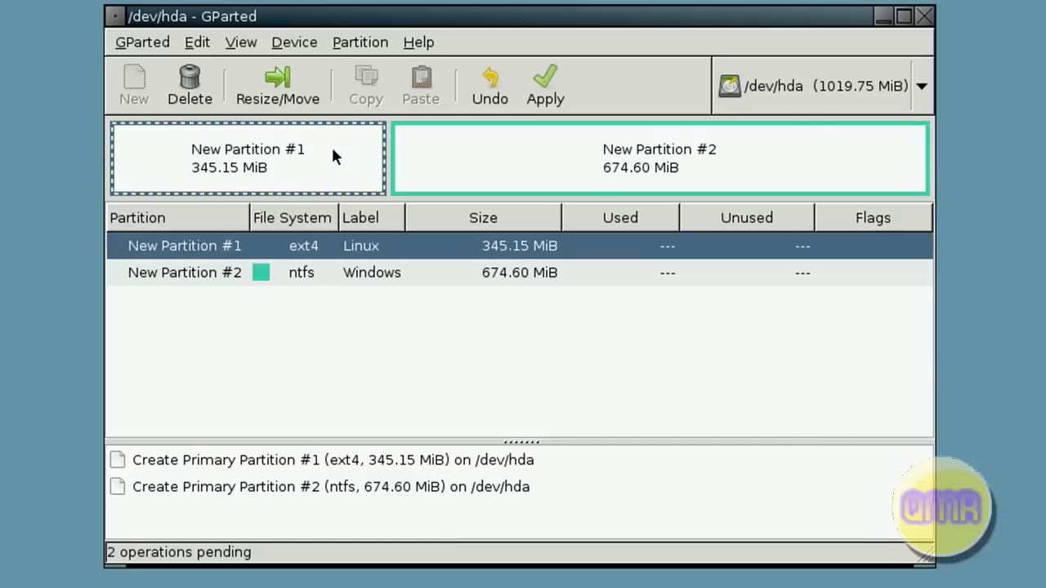
# Shrink the Windows ntfs partition from its end to about 489 MiB, leaving about 186 MiB free after it.
pyautogui.click(521, 165)
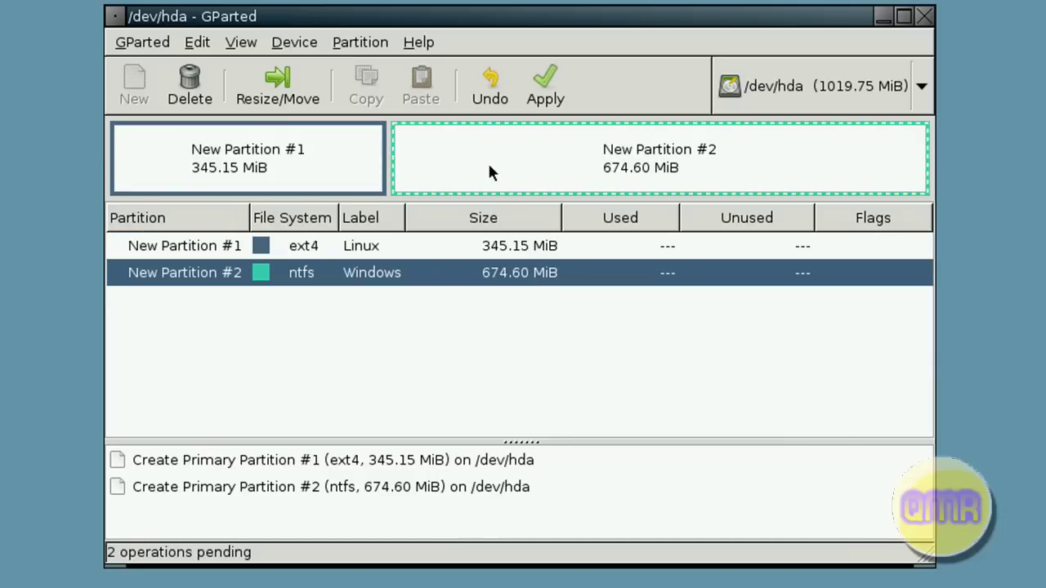
pyautogui.click(294, 104)
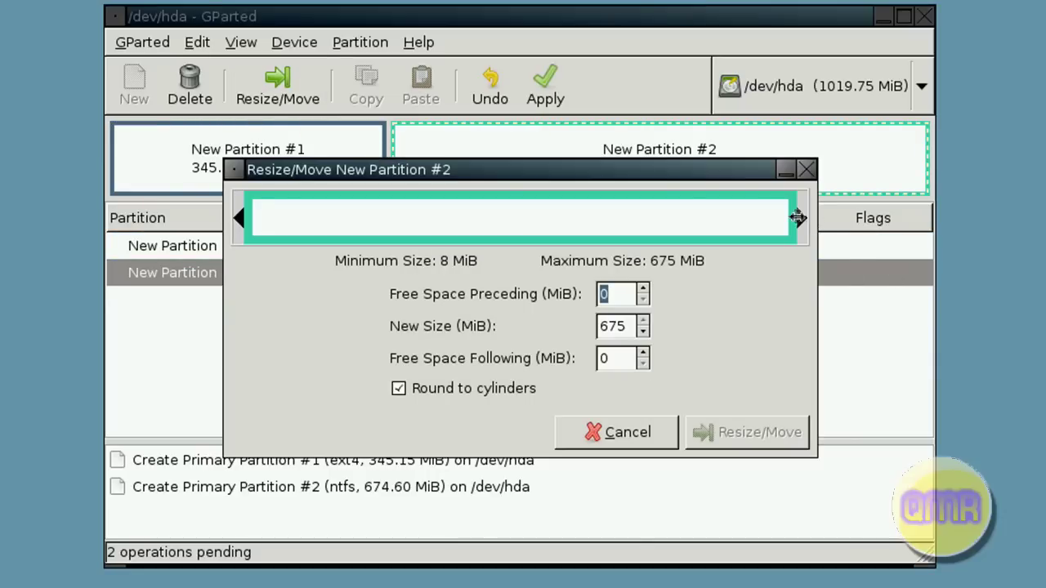
pyautogui.moveTo(801, 215); pyautogui.dragTo(651, 217)
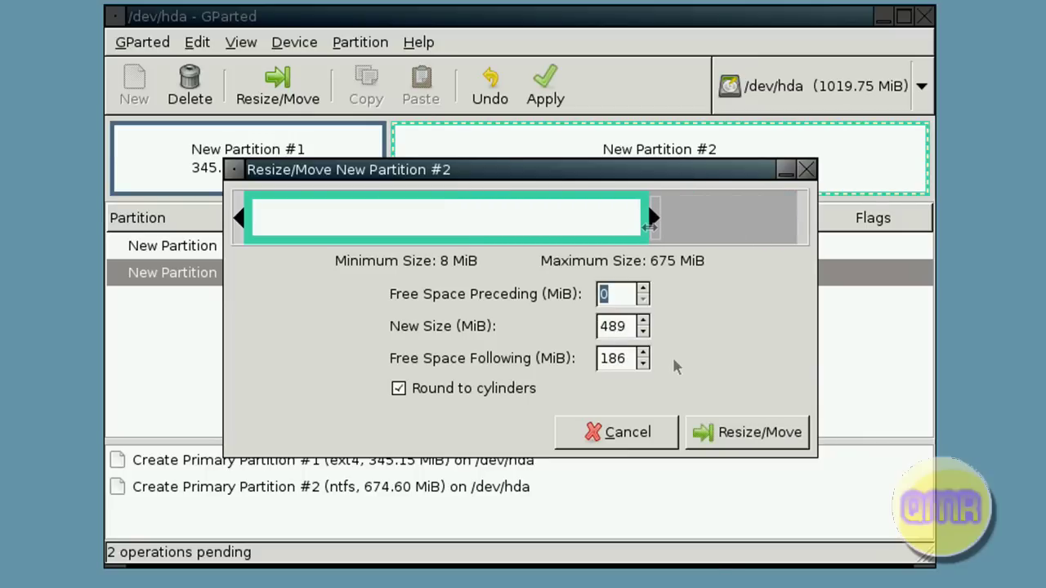
pyautogui.click(750, 441)
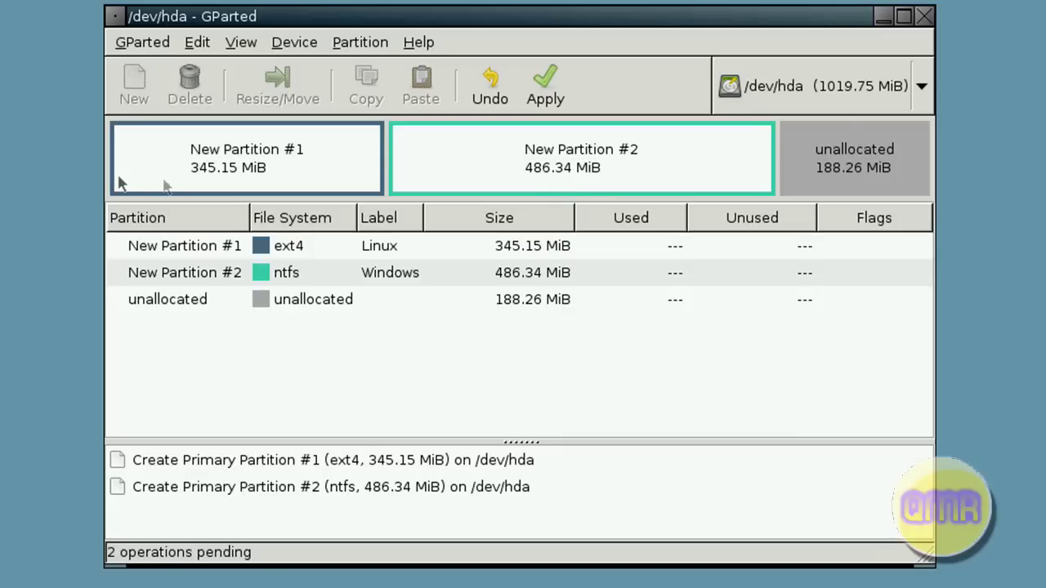
pyautogui.click(242, 164)
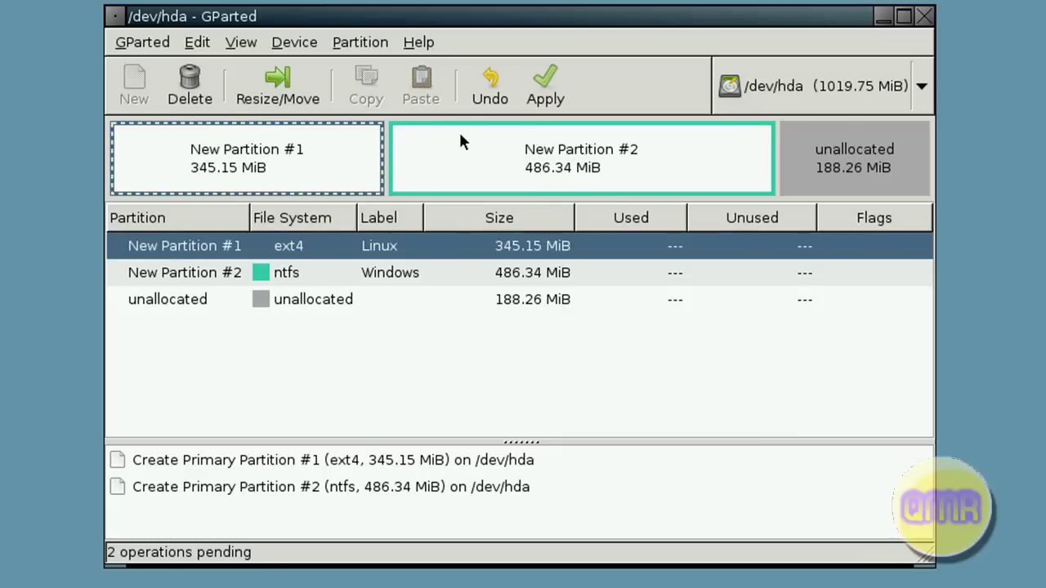
pyautogui.click(517, 153)
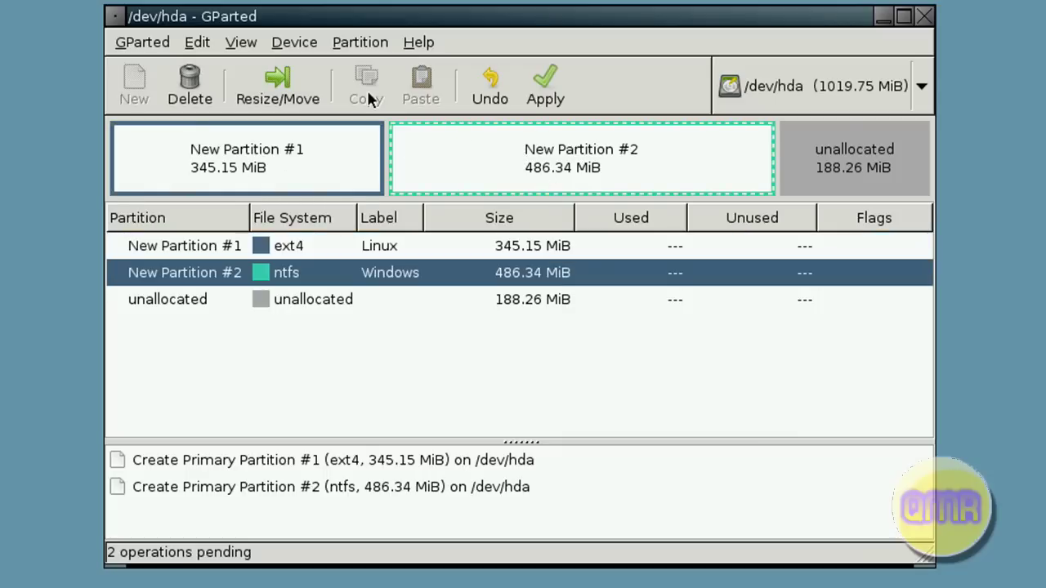
pyautogui.click(277, 86)
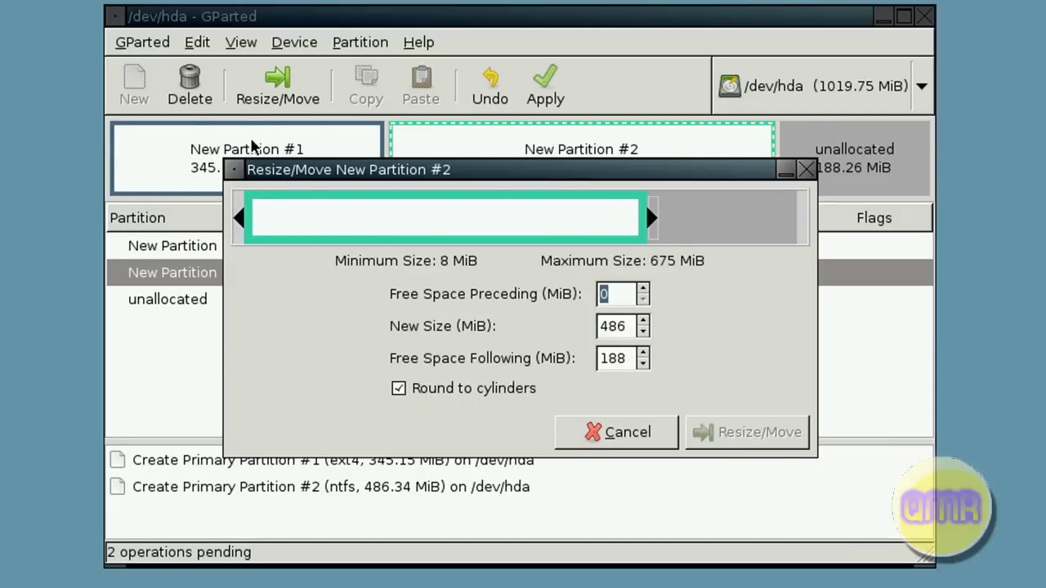
pyautogui.moveTo(239, 216)
pyautogui.mouseDown()
pyautogui.moveTo(255, 217)
pyautogui.moveTo(228, 219)
pyautogui.mouseUp()
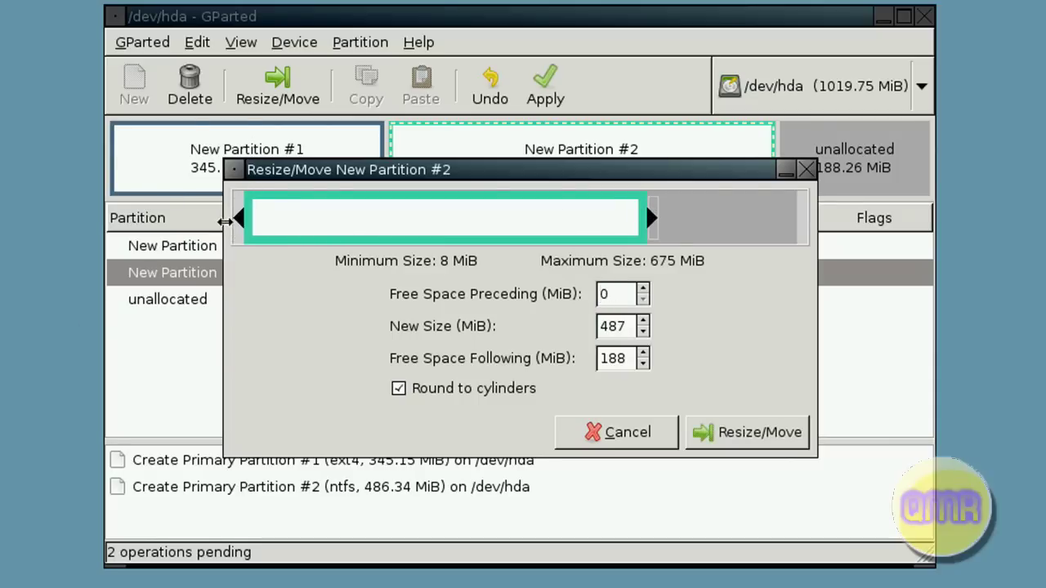
pyautogui.click(625, 439)
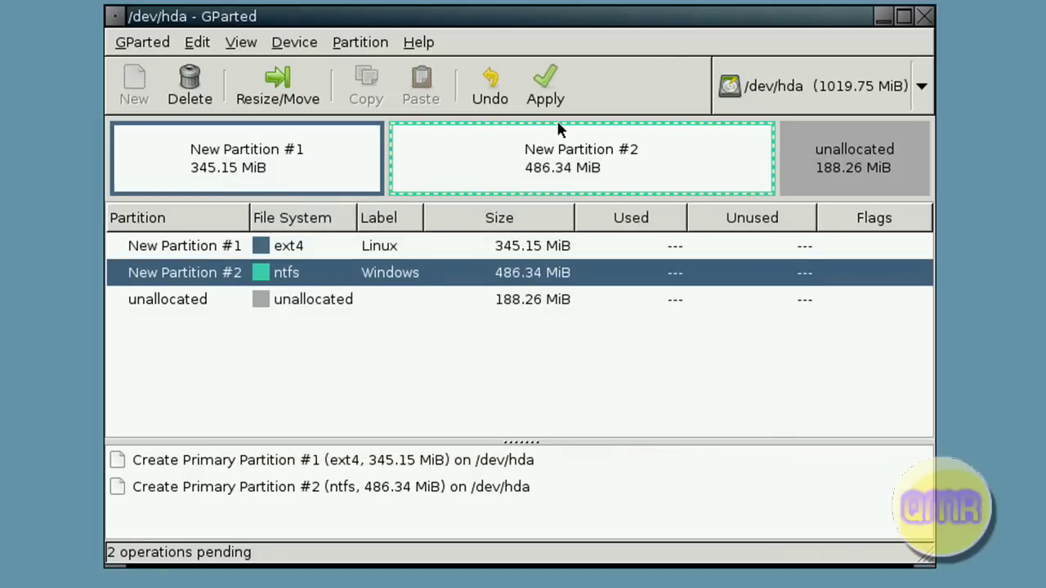
# Move the Windows ntfs partition to the end of the disk, with 189 MiB free before it and 0 after.
pyautogui.click(810, 186)
pyautogui.click(202, 161)
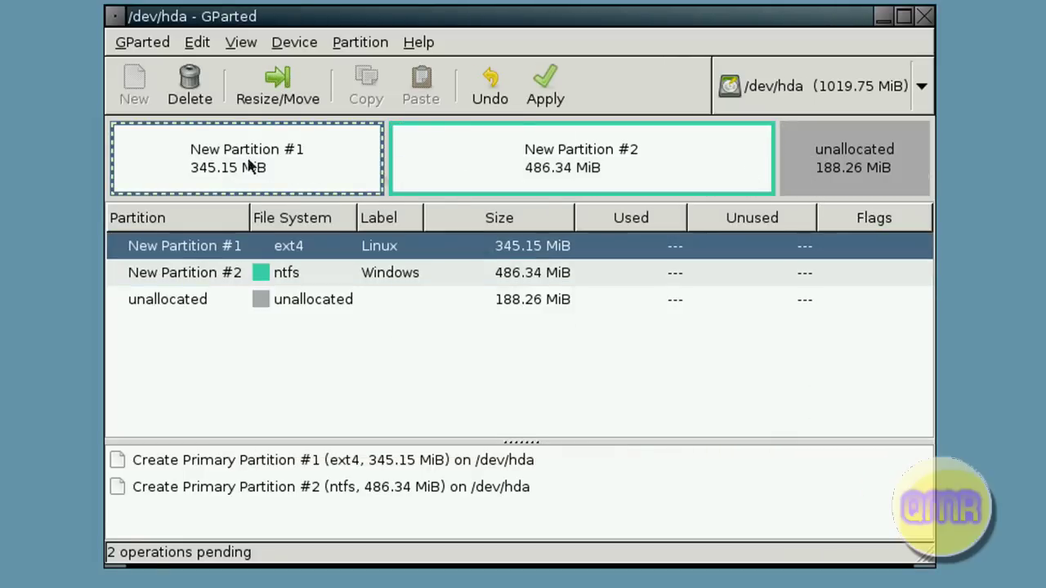
pyautogui.click(507, 185)
pyautogui.click(303, 87)
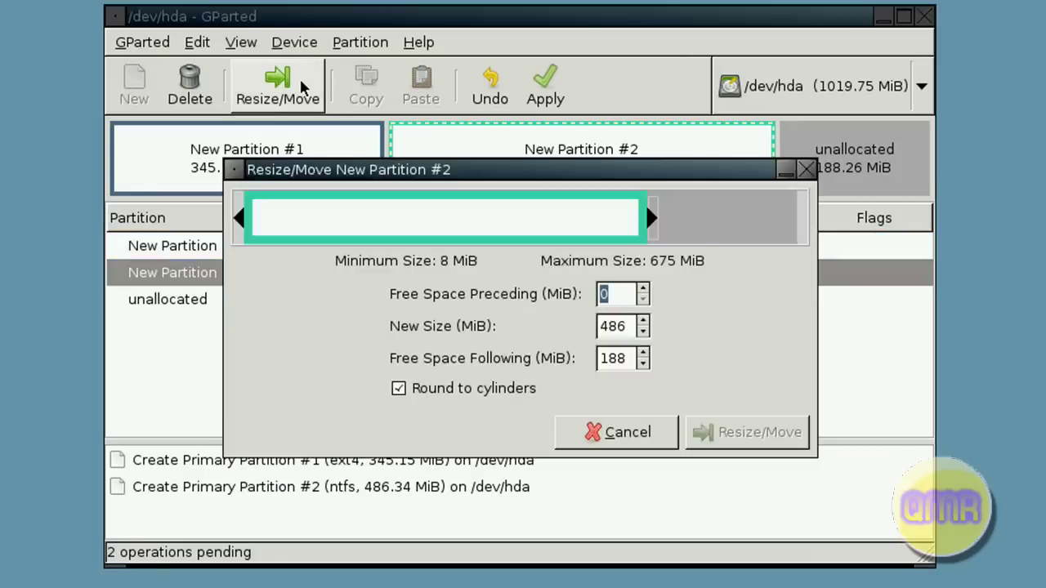
pyautogui.moveTo(388, 214); pyautogui.dragTo(707, 210)
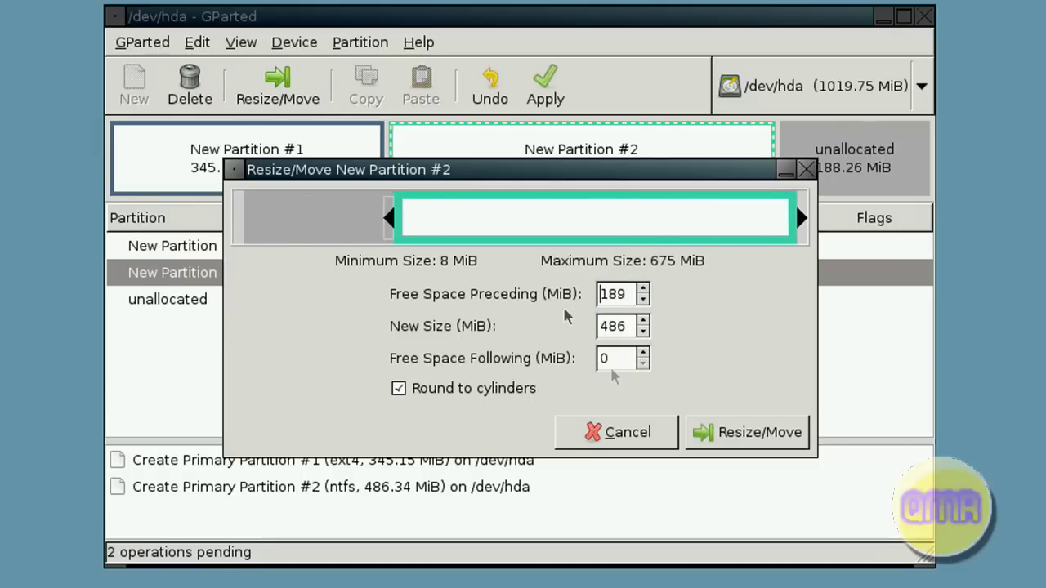
pyautogui.click(716, 432)
# Enlarge the Linux ext4 partition to 534 MiB so that it fills the unallocated space following it.
pyautogui.click(471, 166)
pyautogui.click(320, 164)
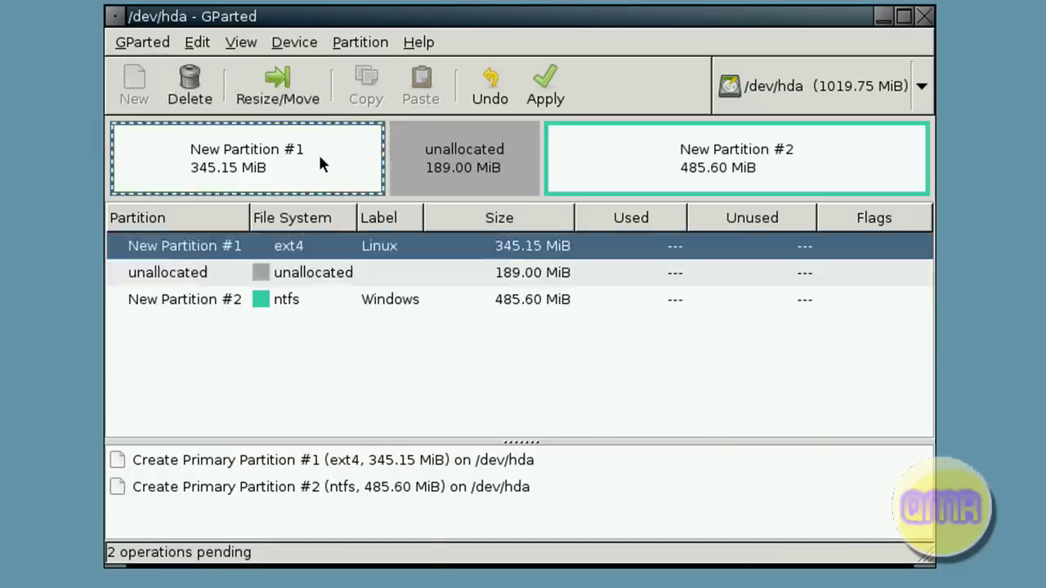
pyautogui.click(286, 99)
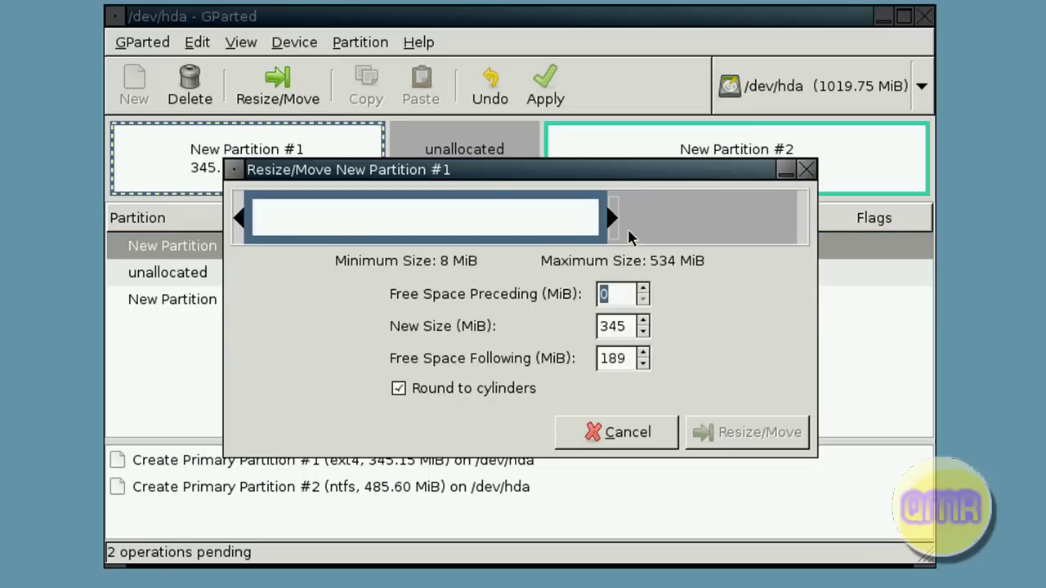
pyautogui.moveTo(618, 229); pyautogui.dragTo(972, 197)
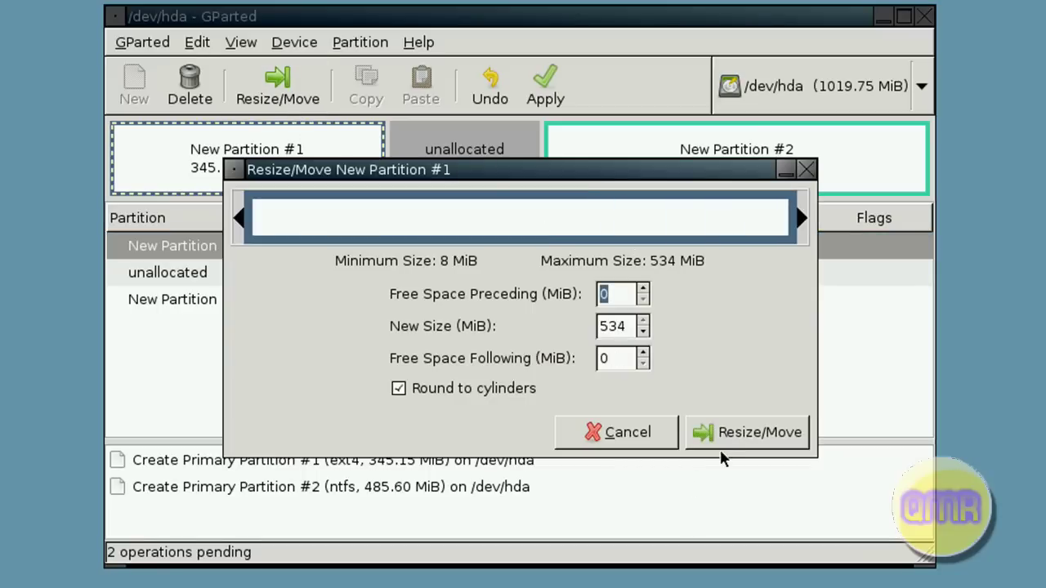
pyautogui.click(741, 437)
pyautogui.click(469, 135)
pyautogui.click(668, 147)
pyautogui.click(470, 166)
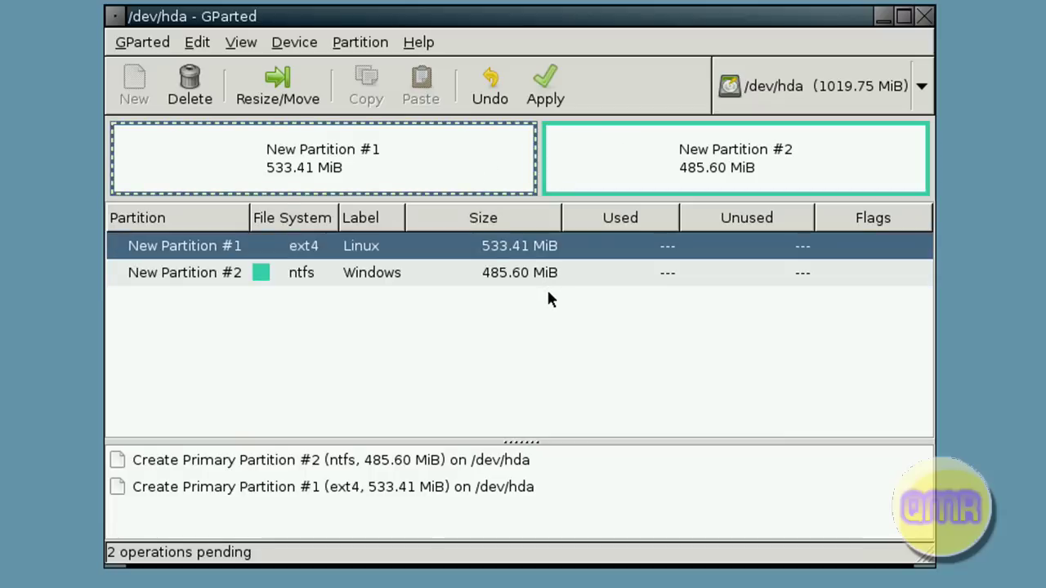
pyautogui.click(569, 173)
pyautogui.click(532, 174)
# Check the list of available disk devices and keep /dev/hda selected.
pyautogui.click(814, 92)
pyautogui.click(817, 101)
pyautogui.click(845, 115)
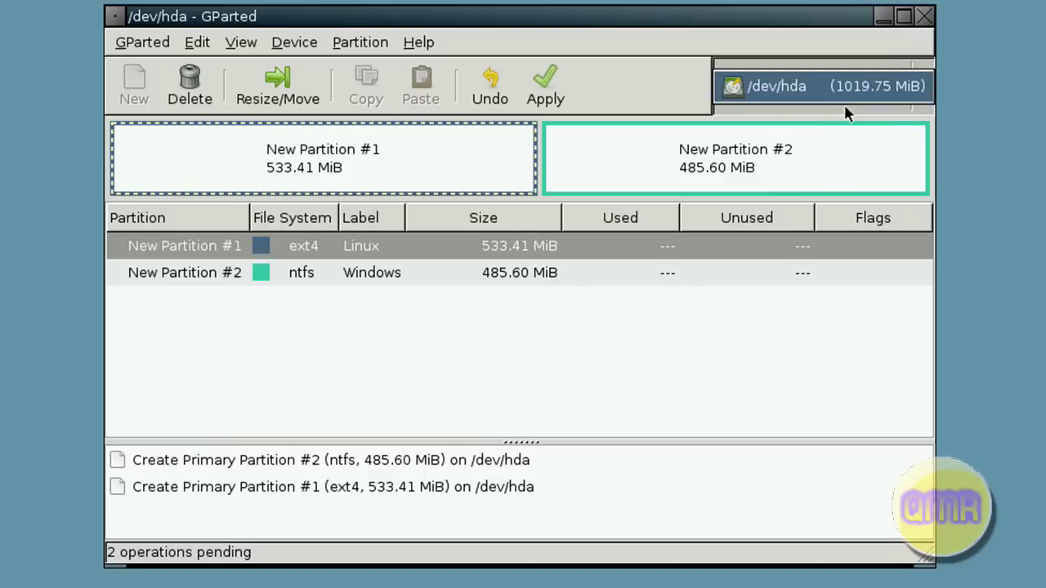
pyautogui.click(837, 96)
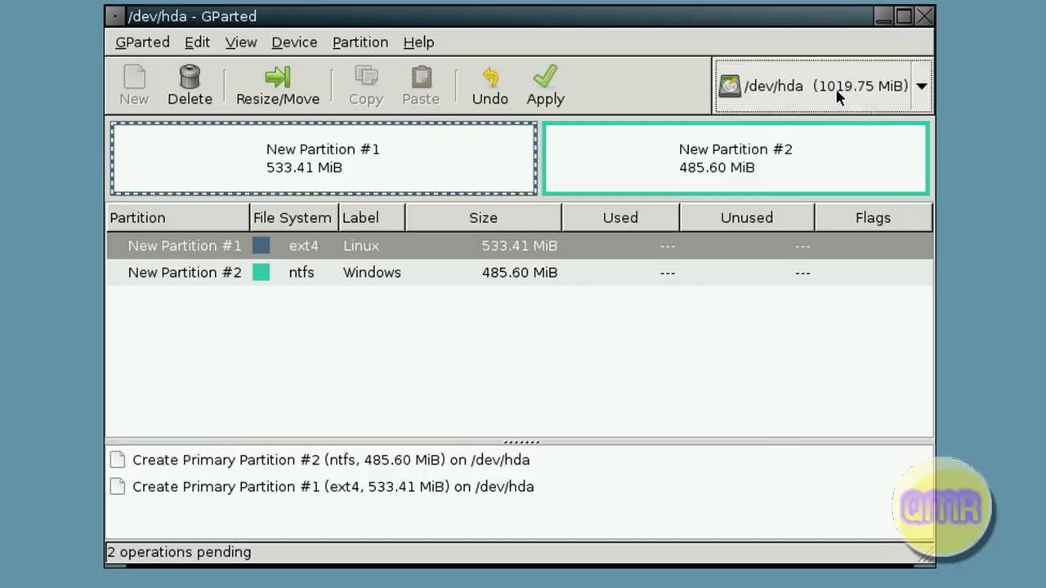
# Delete the Linux ext4 partition and create an unlabelled 534 MiB primary jfs partition in the freed space.
pyautogui.click(191, 92)
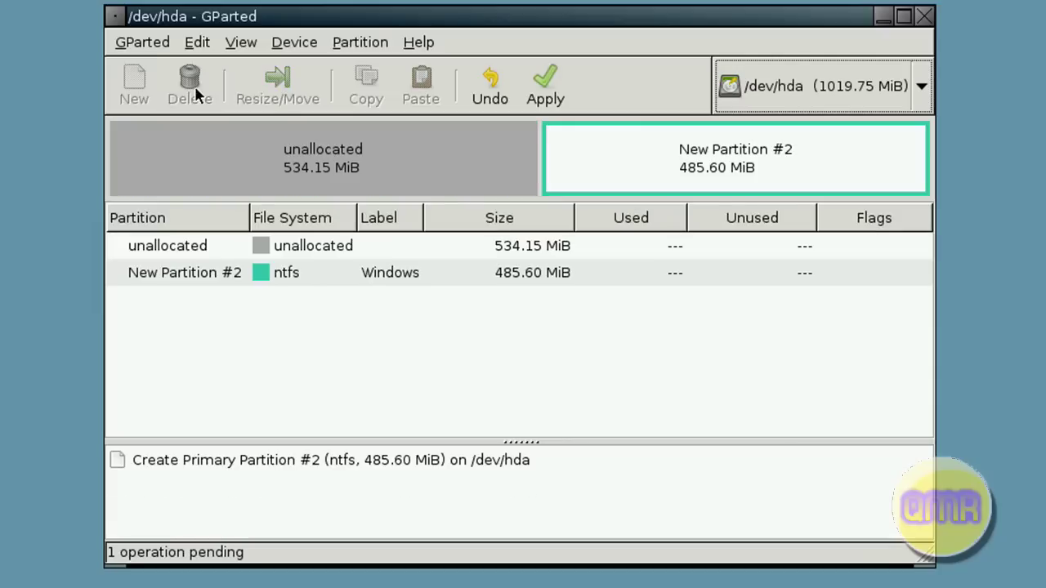
pyautogui.click(353, 164)
pyautogui.click(131, 88)
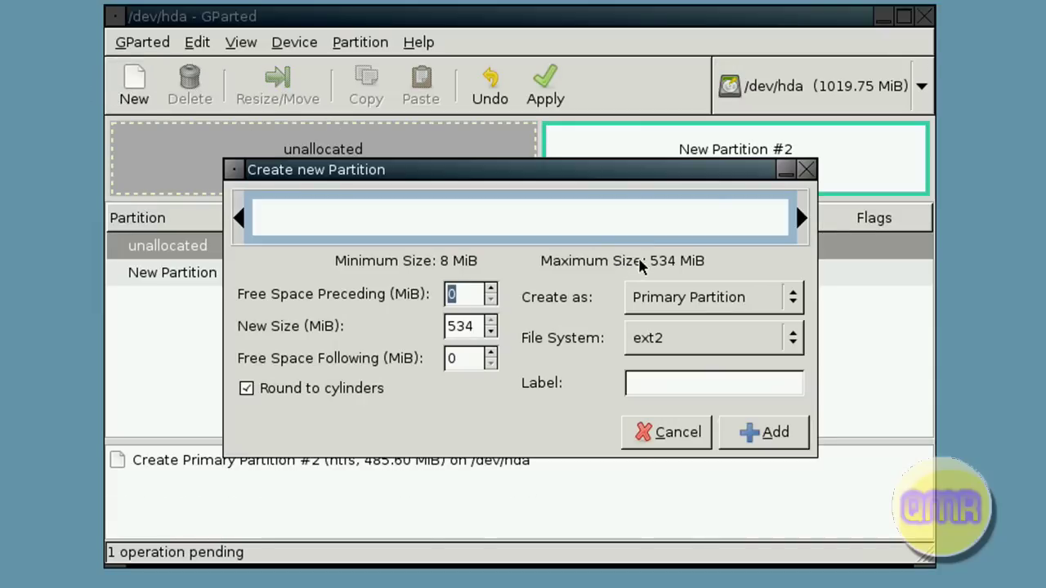
pyautogui.click(658, 338)
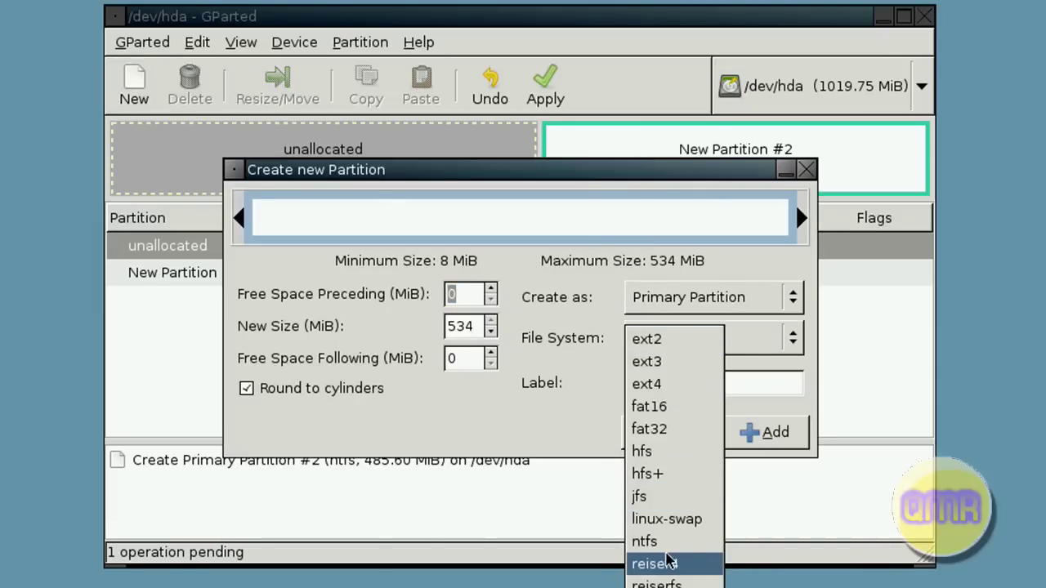
pyautogui.click(667, 500)
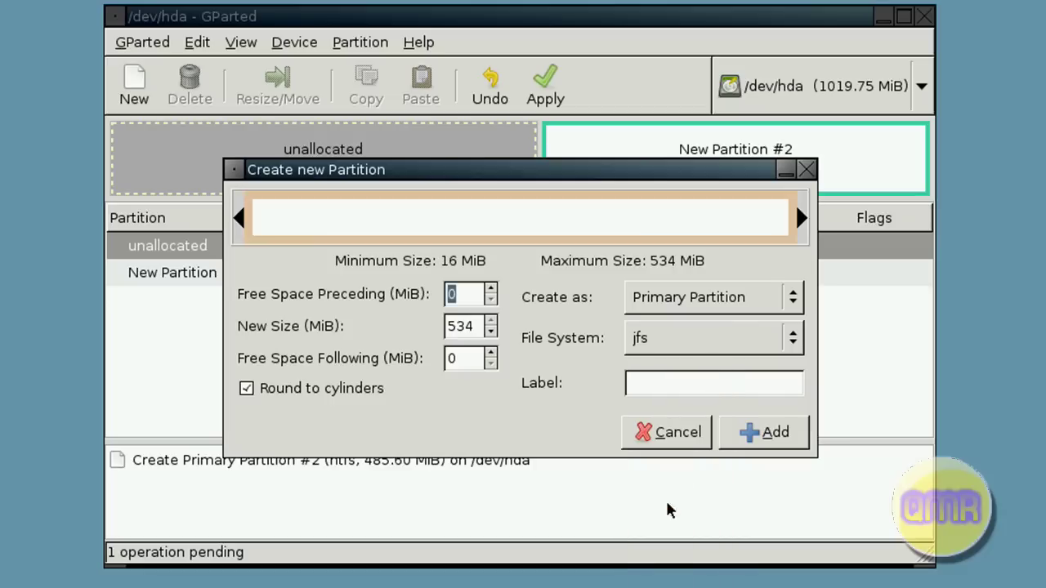
pyautogui.click(773, 445)
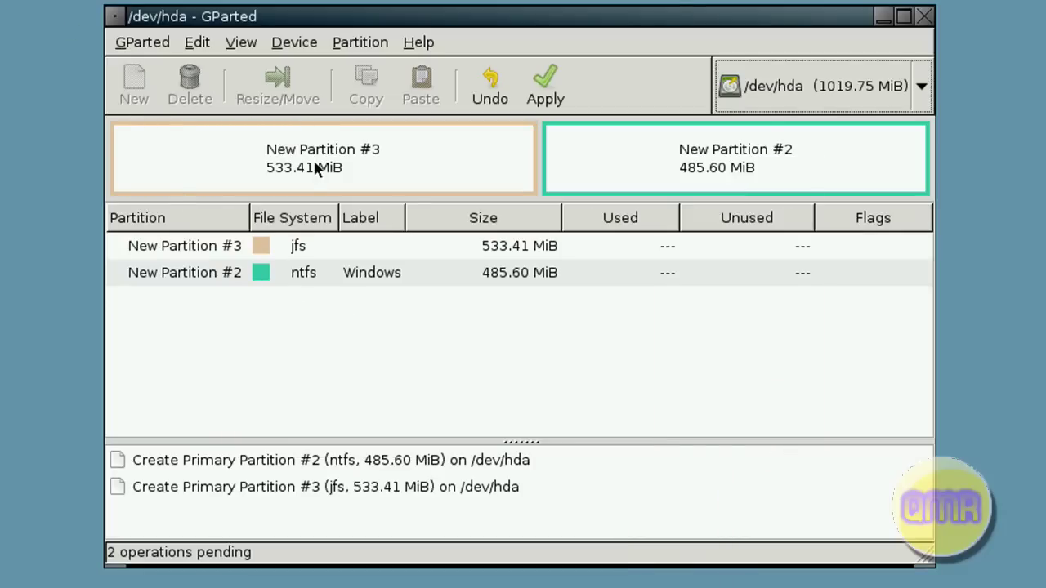
# Select the new jfs partition and examine the commands available for it, including the file systems it can be formatted to.
pyautogui.click(442, 163)
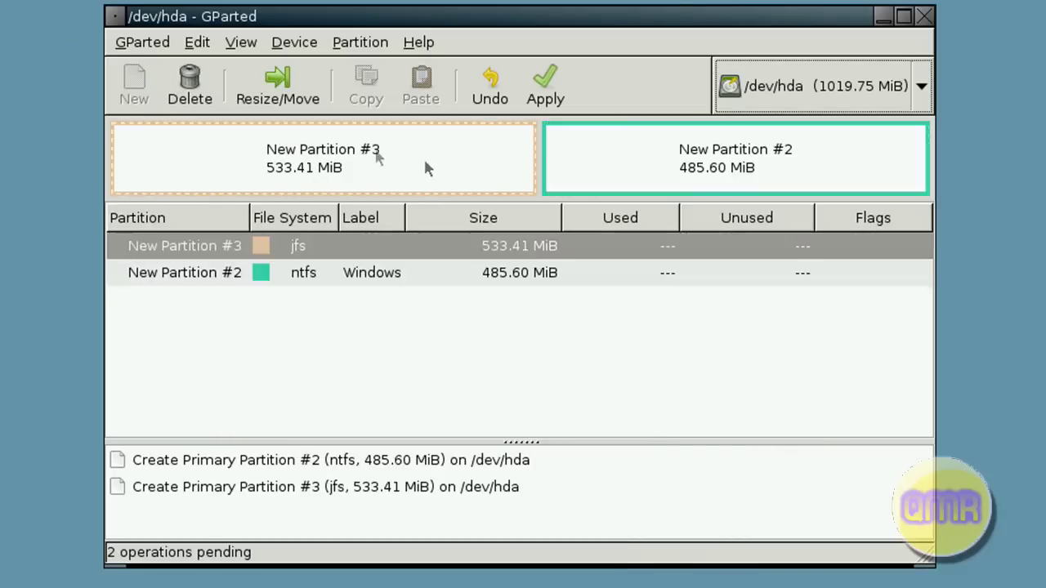
pyautogui.click(140, 41)
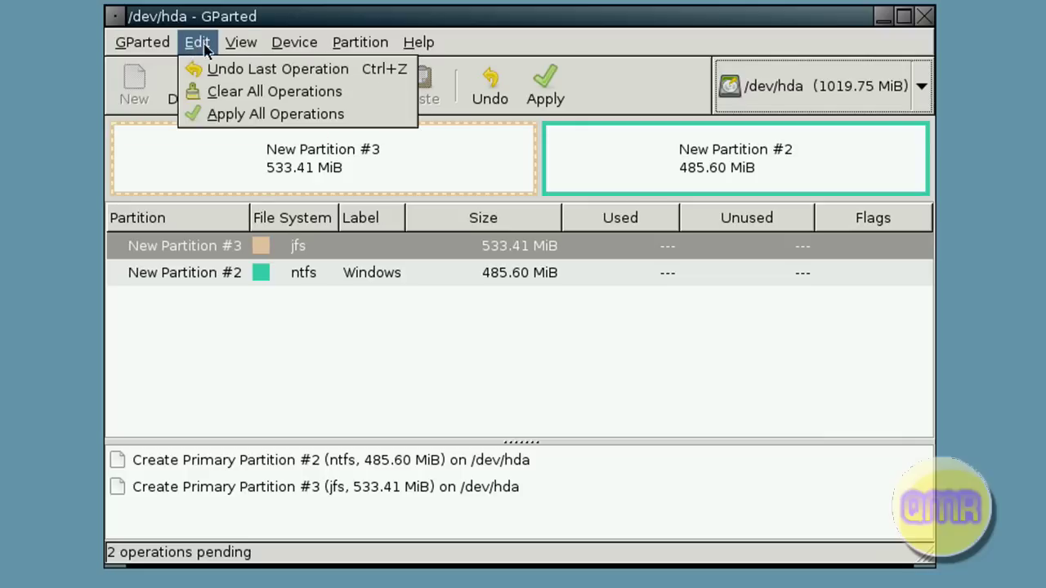
pyautogui.moveTo(335, 49)
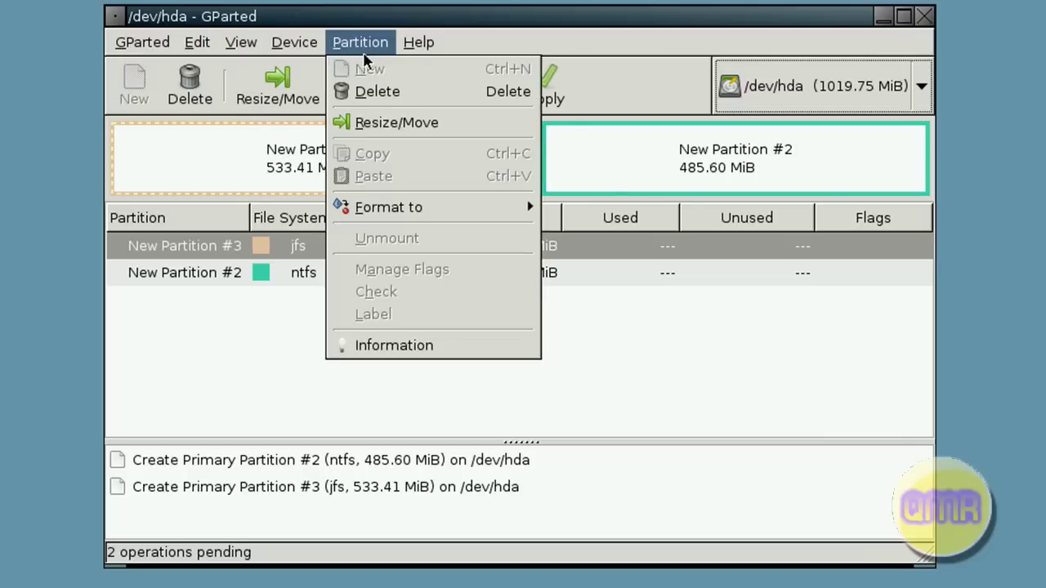
pyautogui.moveTo(420, 214)
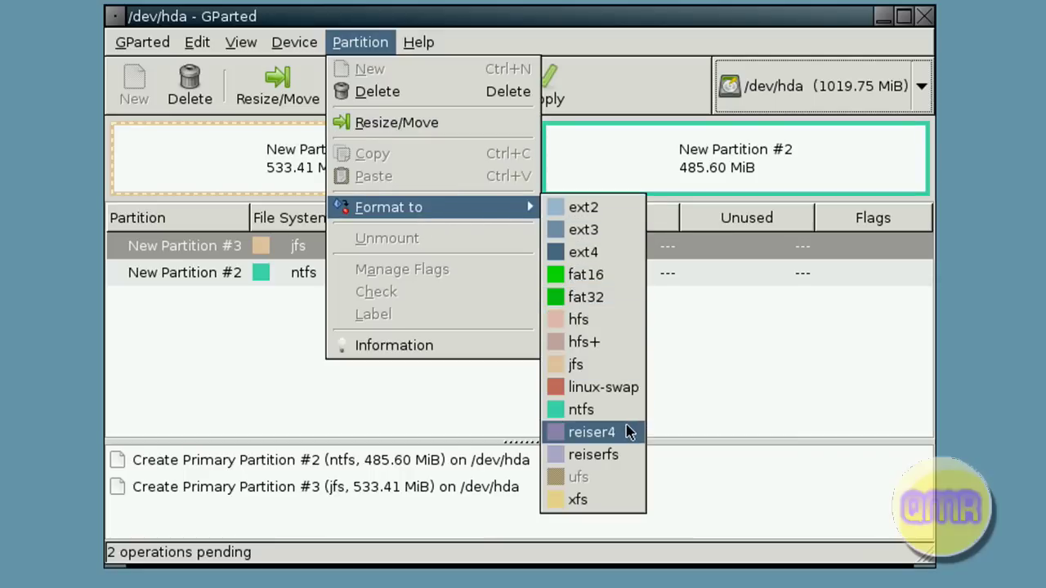
pyautogui.click(380, 415)
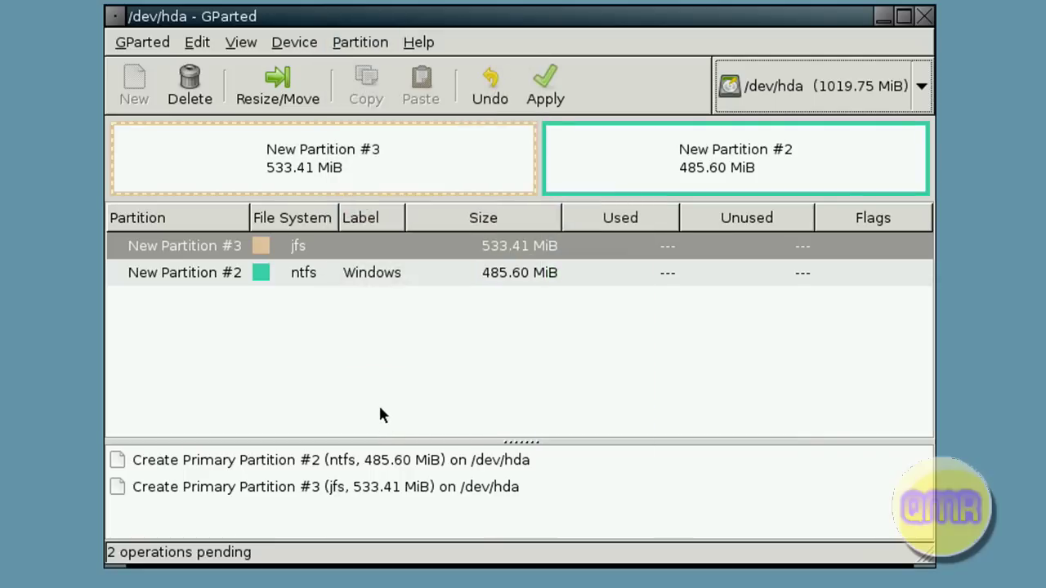
pyautogui.click(416, 45)
pyautogui.click(428, 51)
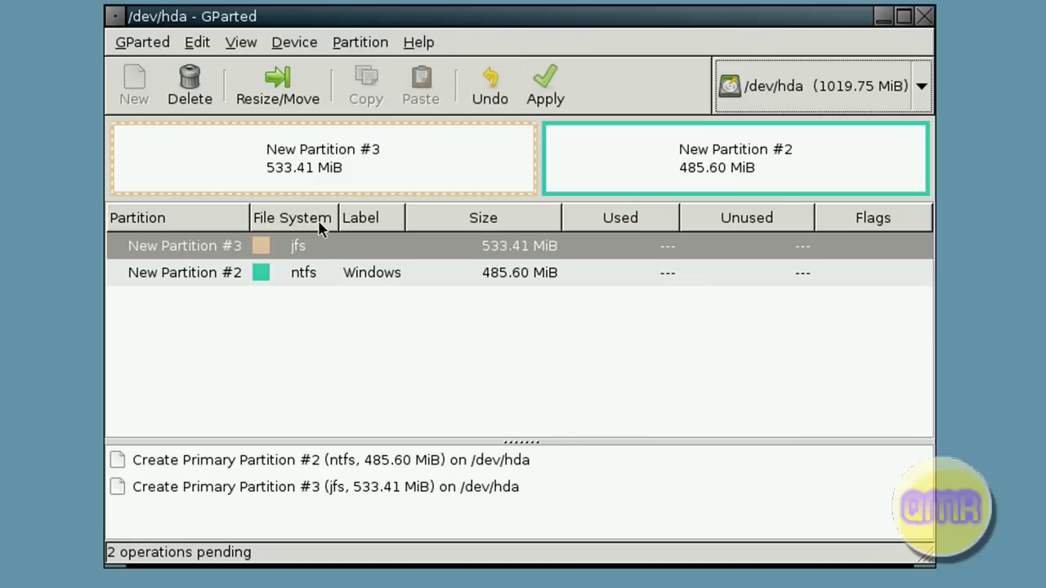